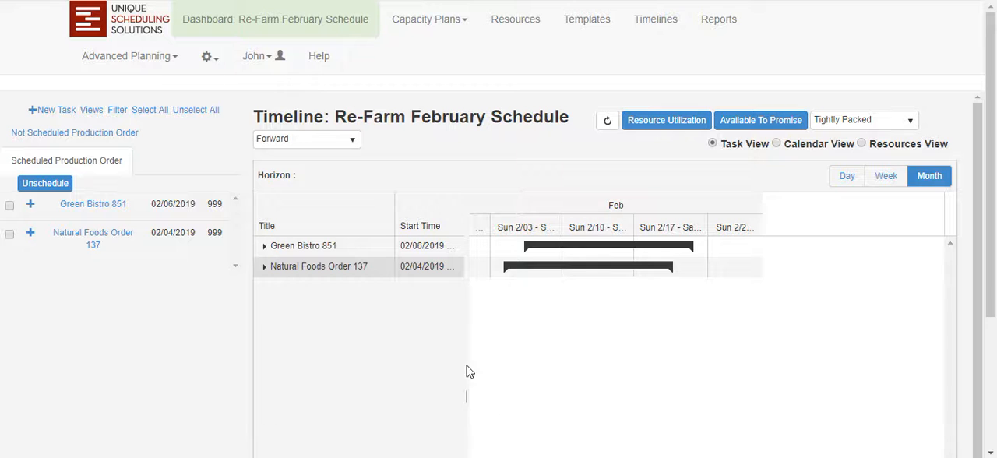
Open the Grow UPC 1234 template and bring up its Grow UPC #1234 recipe with the recipe filter.
left_click(578, 22)
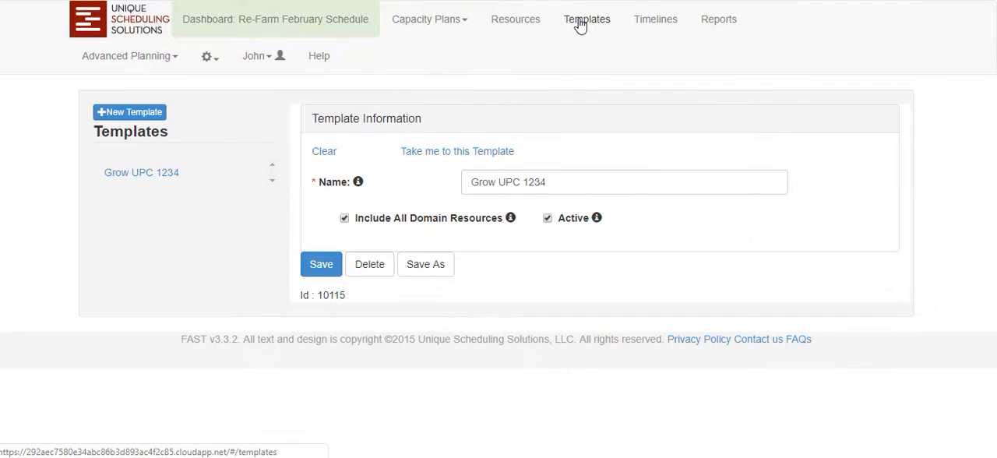
left_click(426, 154)
left_click(305, 159)
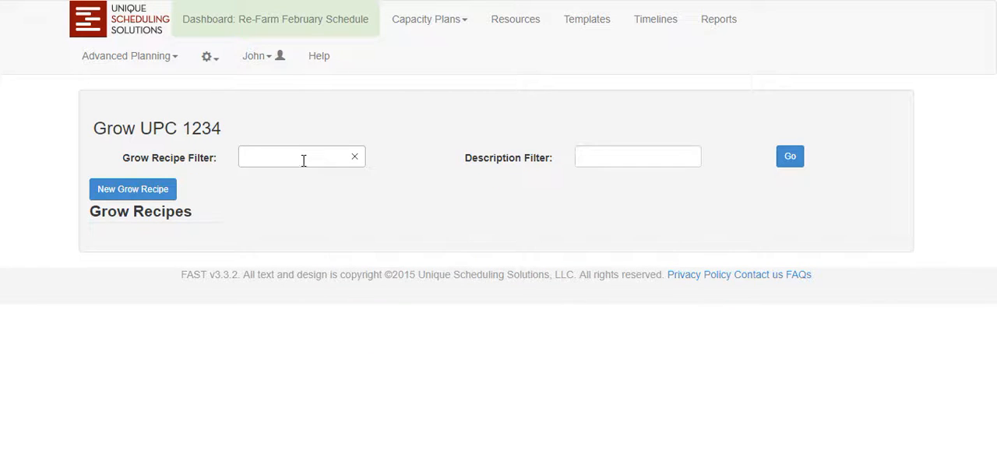
type("g")
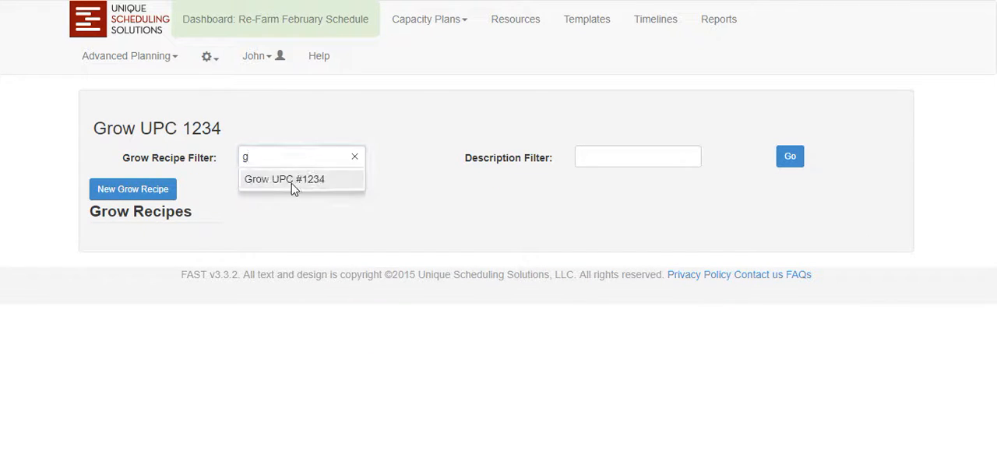
left_click(293, 187)
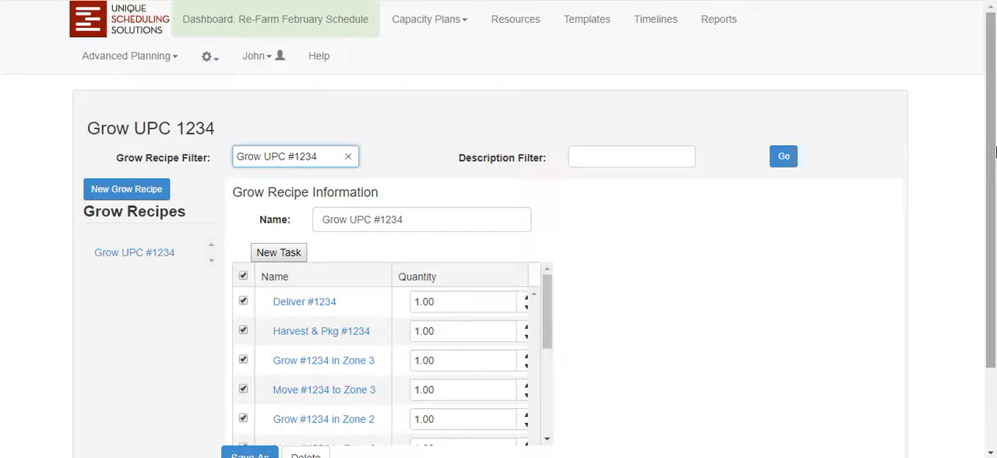
Review the recipe's task list from Prepare Order through Deliver #1234.
left_click_drag(993, 152, 975, 239)
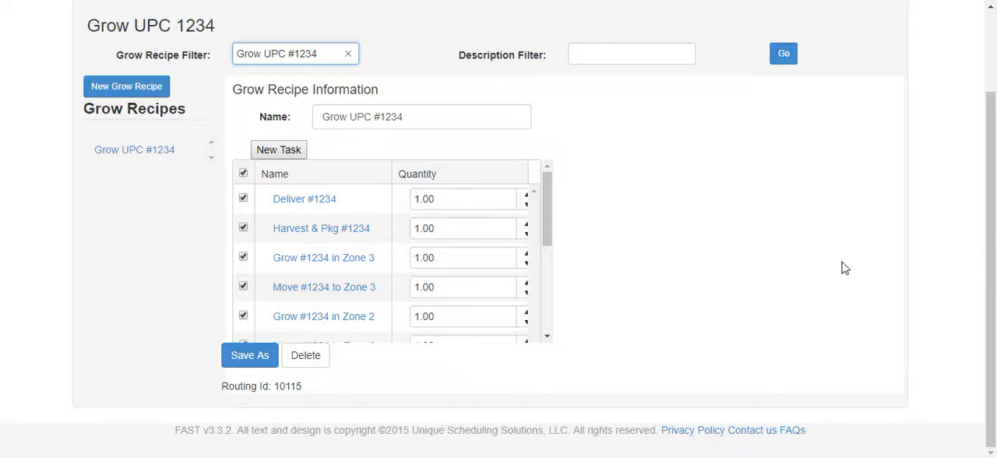
left_click_drag(548, 221, 514, 300)
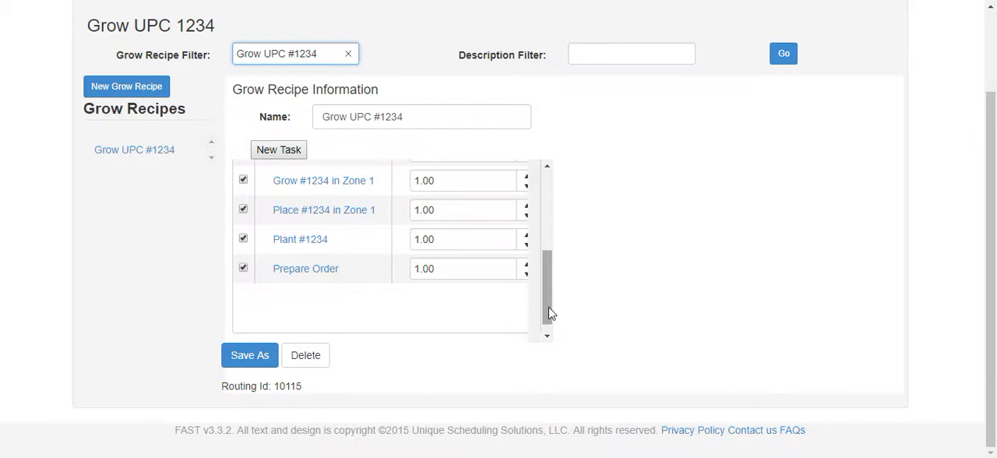
left_click_drag(549, 312, 561, 292)
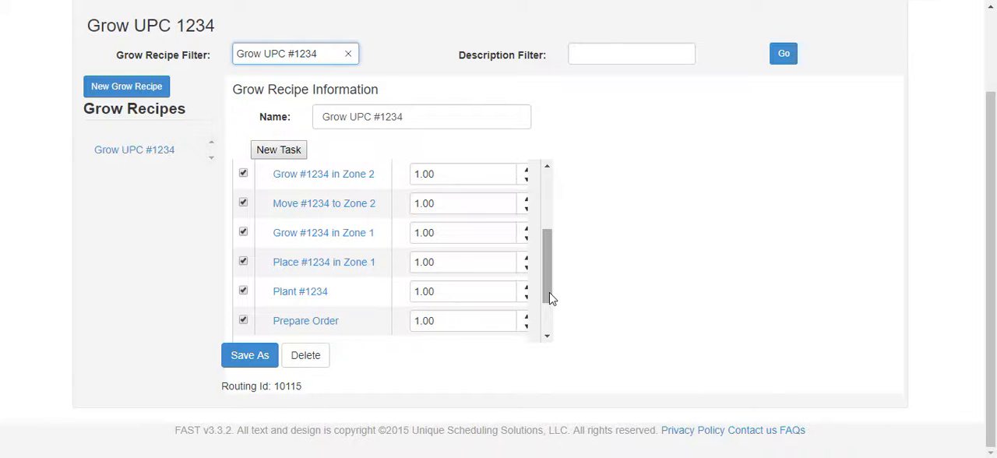
scroll(551, 292, "up", 1)
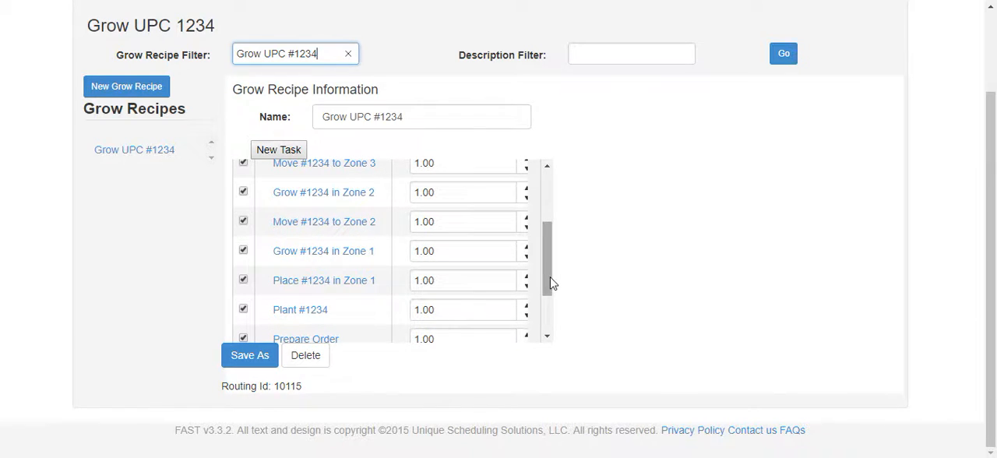
left_click_drag(551, 283, 551, 233)
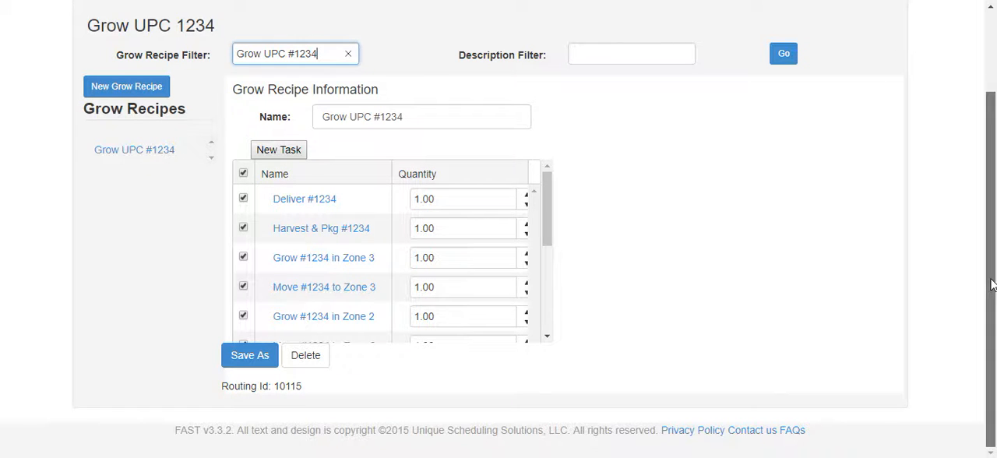
Open the Re-Farm February Schedule timeline and show it in Task View at month scale.
left_click_drag(991, 295, 992, 201)
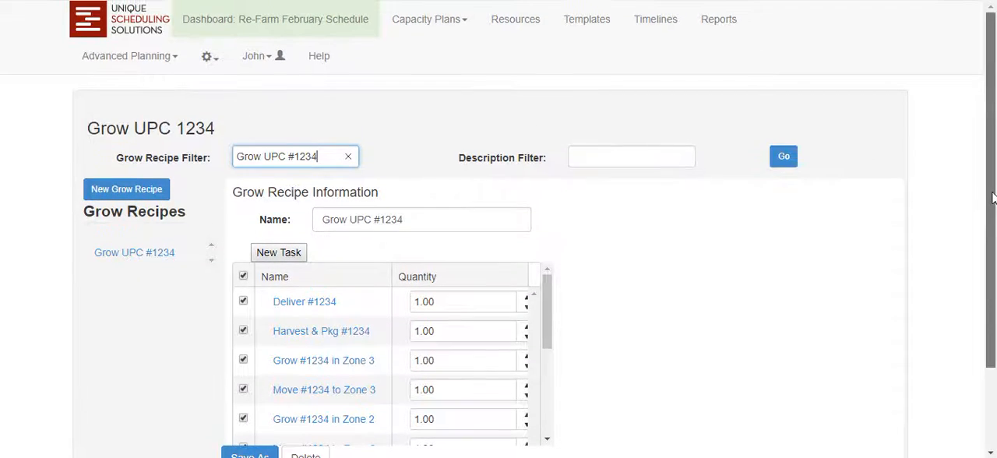
left_click(662, 21)
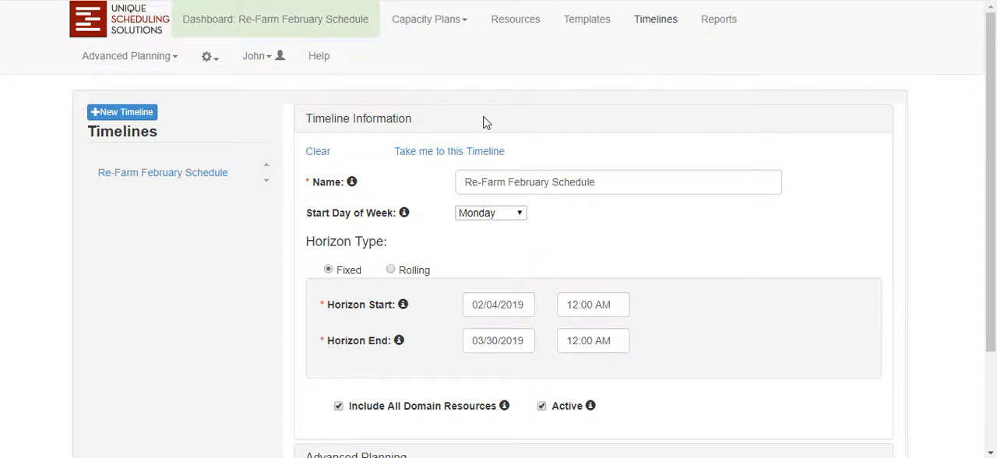
left_click(450, 154)
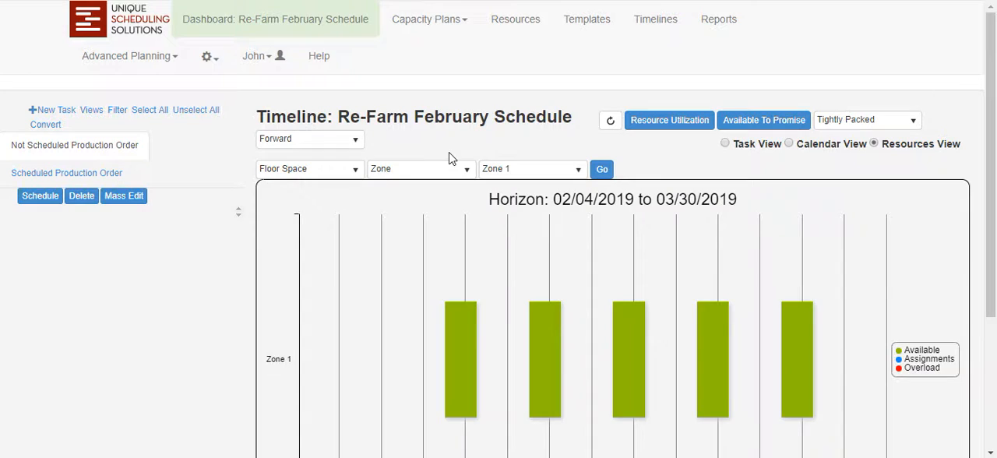
left_click(738, 152)
left_click(927, 177)
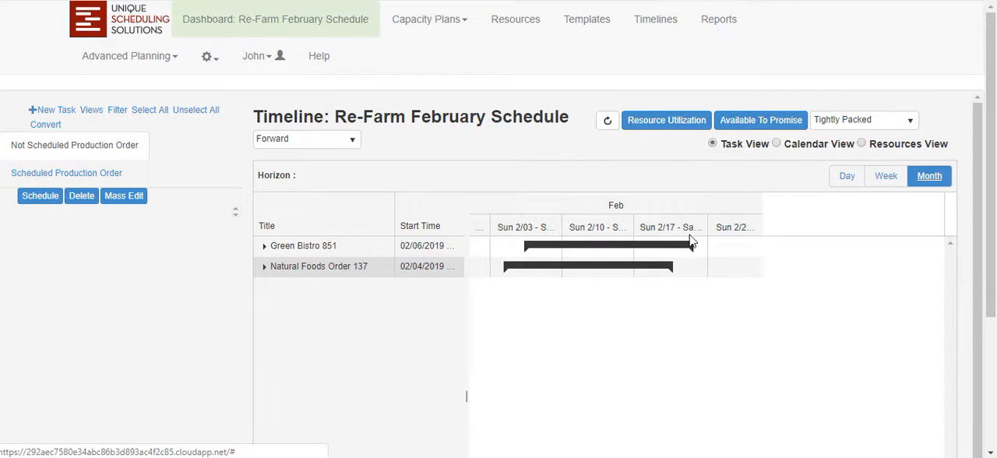
Expand the Green Bistro 851 order and show its tasks at week scale.
left_click(264, 246)
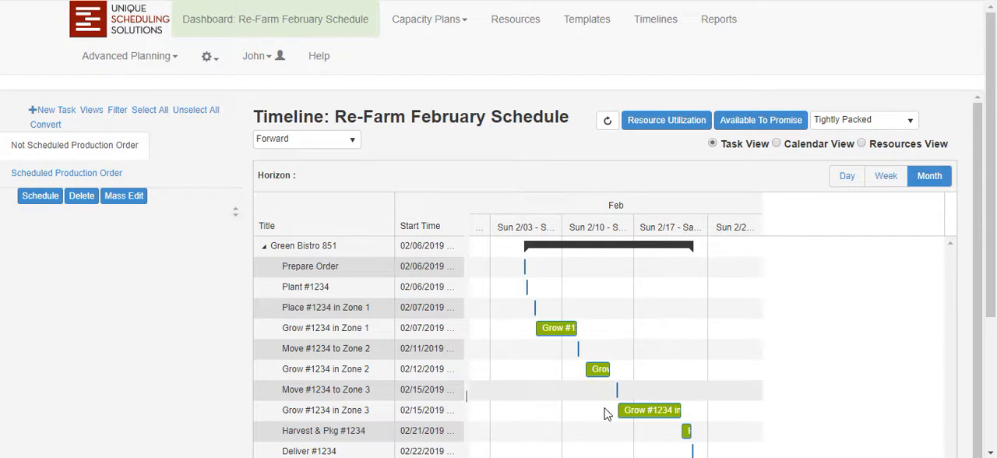
left_click(887, 180)
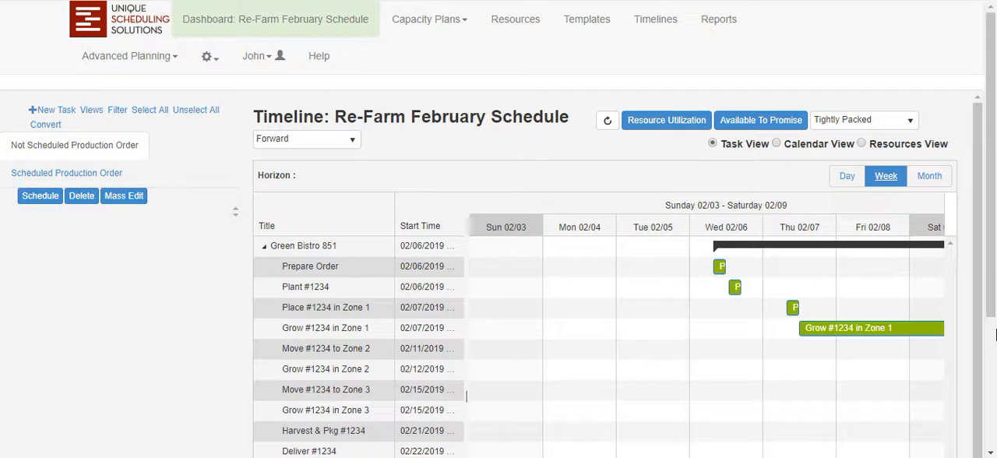
left_click_drag(992, 300, 992, 337)
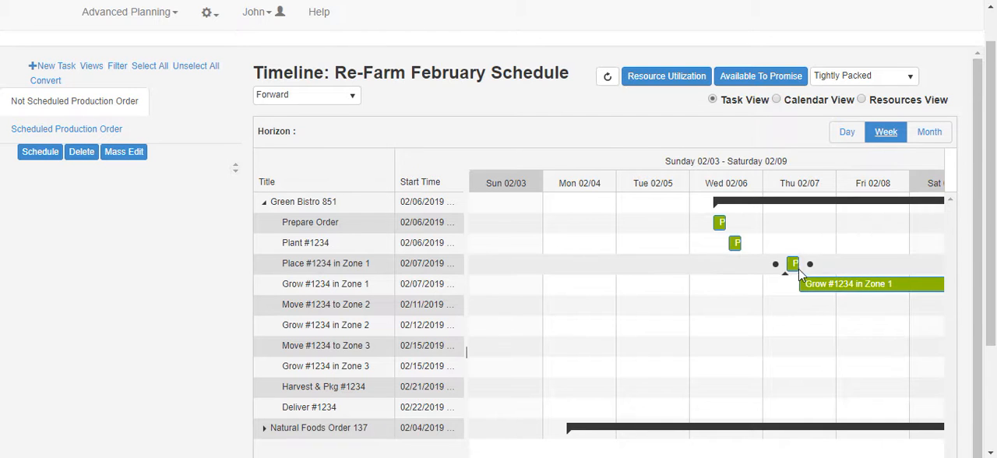
Open the scheduled Plant #1234 task of Green Bistro 851 and inspect its resources and expanded materials section.
double_click(737, 247)
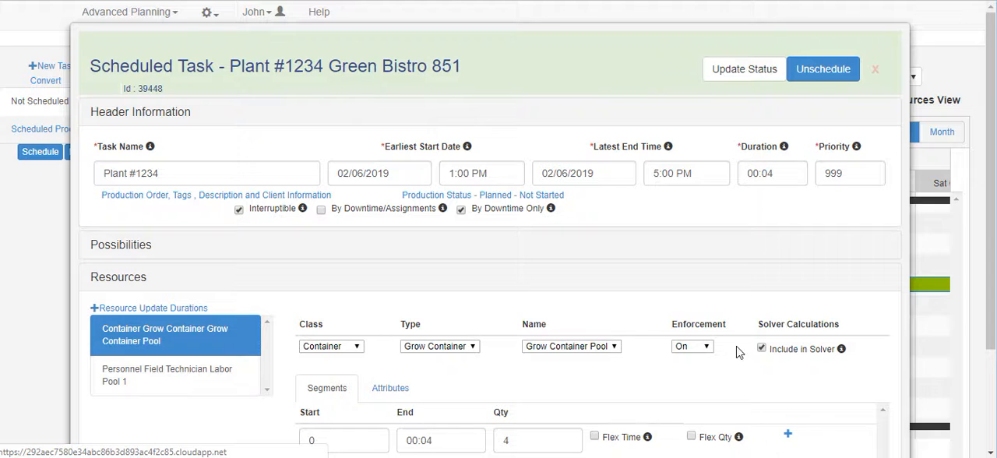
scroll(978, 265, "down", 1)
scroll(979, 264, "down", 1)
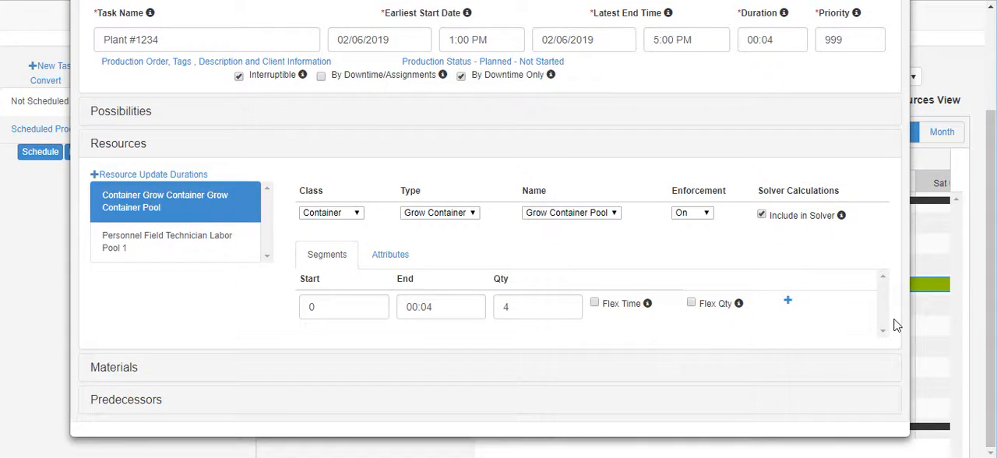
left_click(120, 370)
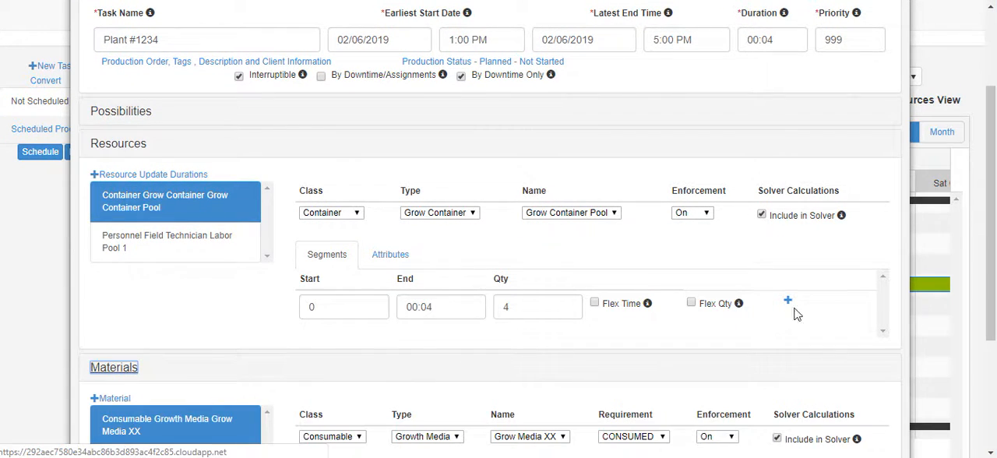
scroll(982, 243, "down", 1)
scroll(981, 243, "down", 1)
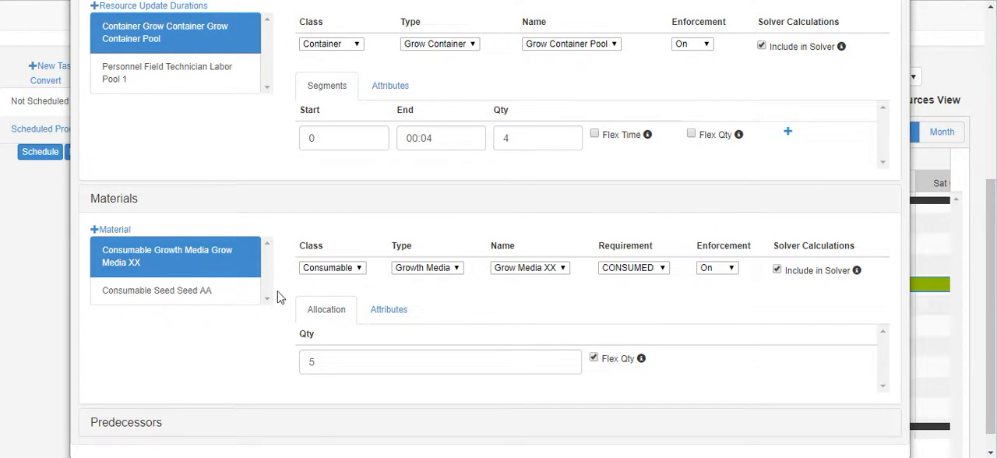
Check the Seed AA and Grow Media XX allocations of the Plant #1234 task, and close the task.
left_click(148, 293)
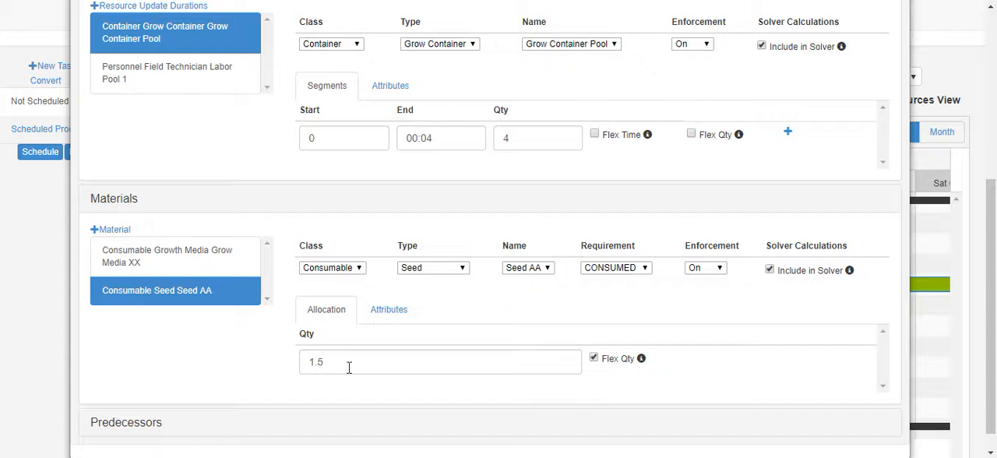
left_click(140, 258)
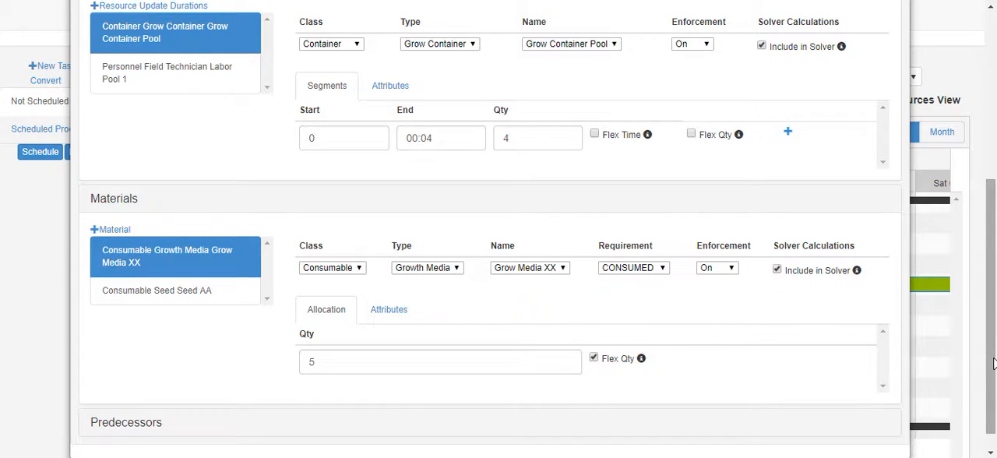
left_click_drag(993, 364, 995, 184)
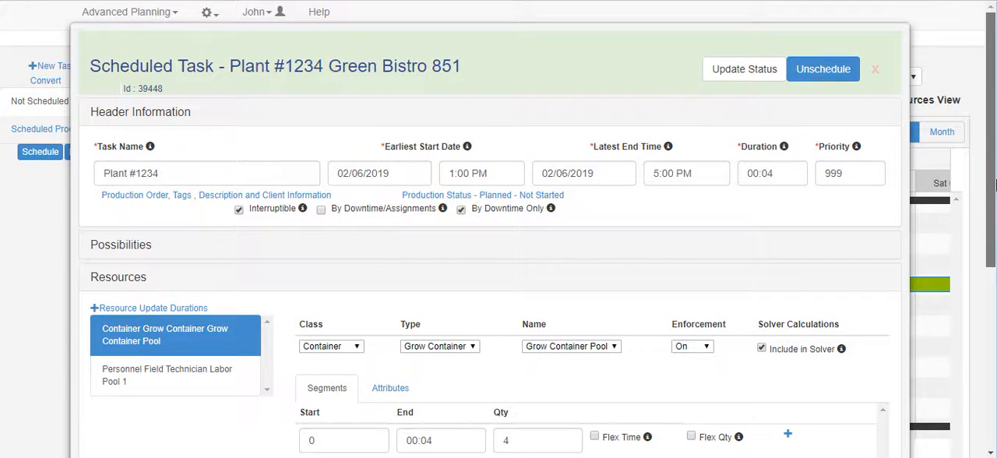
left_click(875, 69)
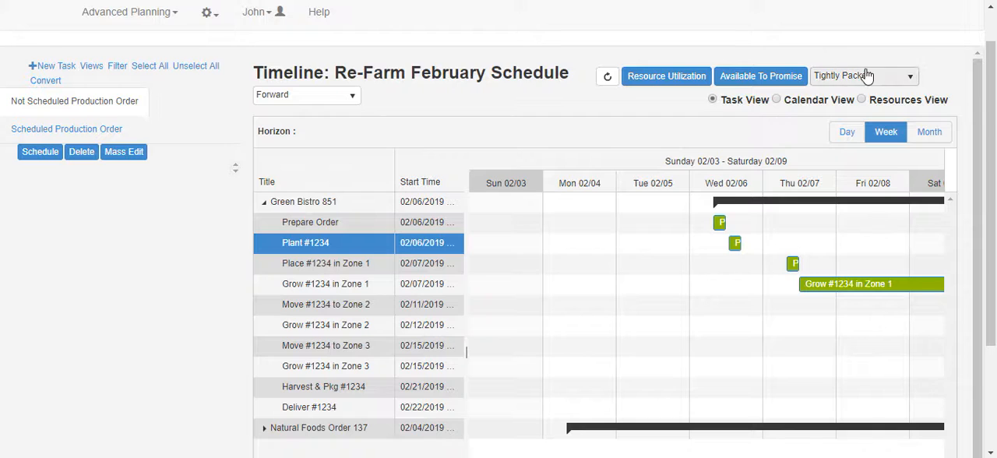
Show the timeline in Calendar View and examine Zone 1's work-week assignments during daytime hours.
left_click(777, 100)
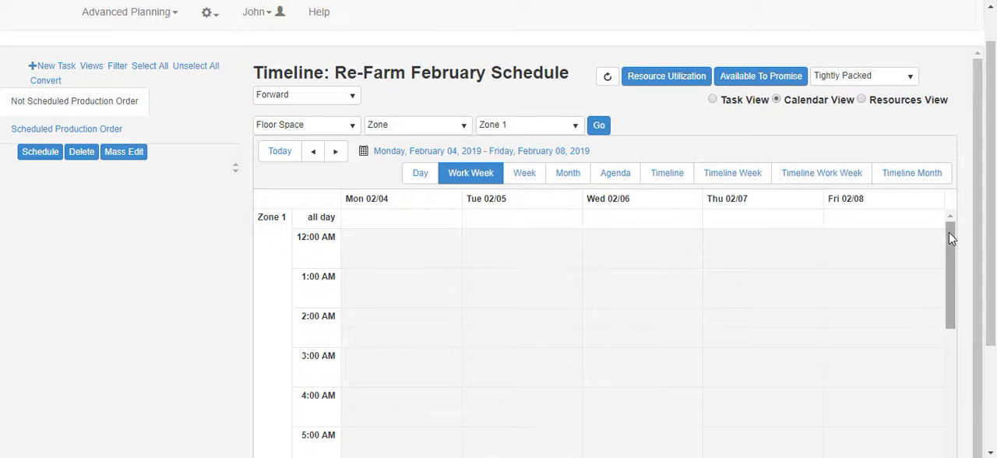
scroll(944, 250, "down", 1)
left_click_drag(941, 262, 947, 334)
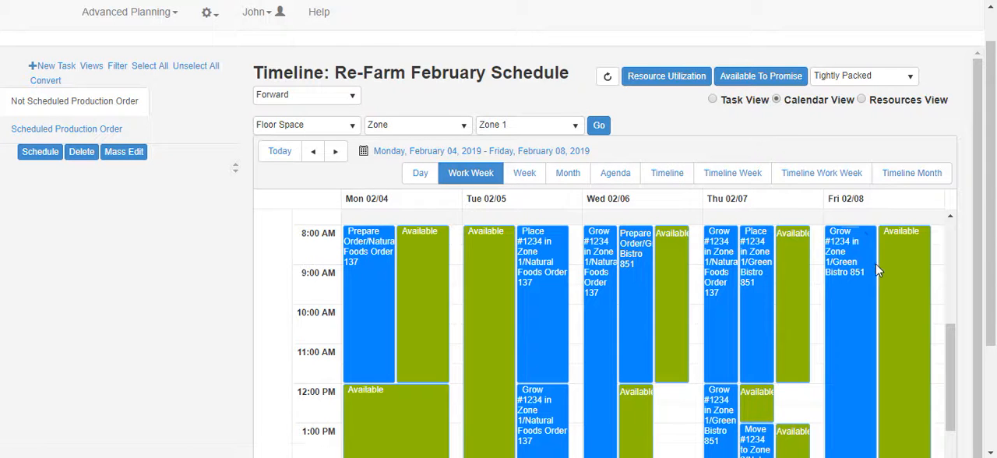
Switch to Resources View and chart Floor Space resources of type Zone with the name set to Any.
left_click(863, 100)
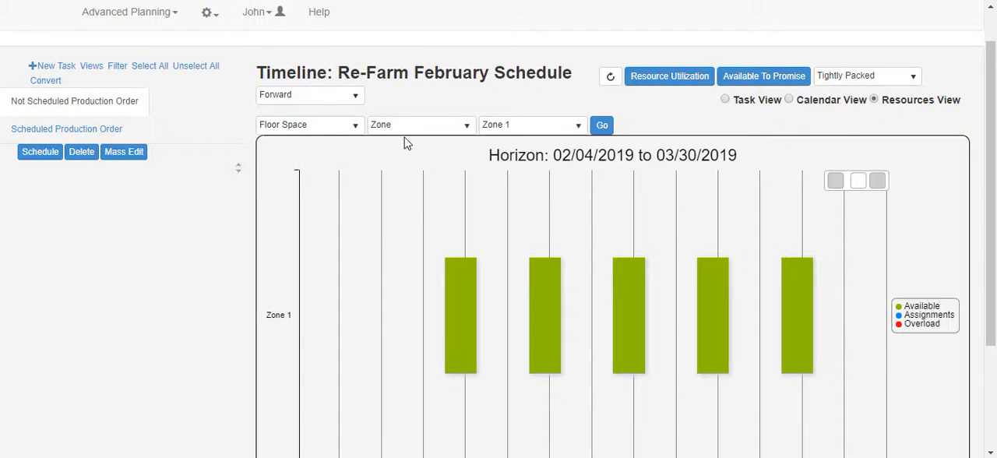
left_click(580, 127)
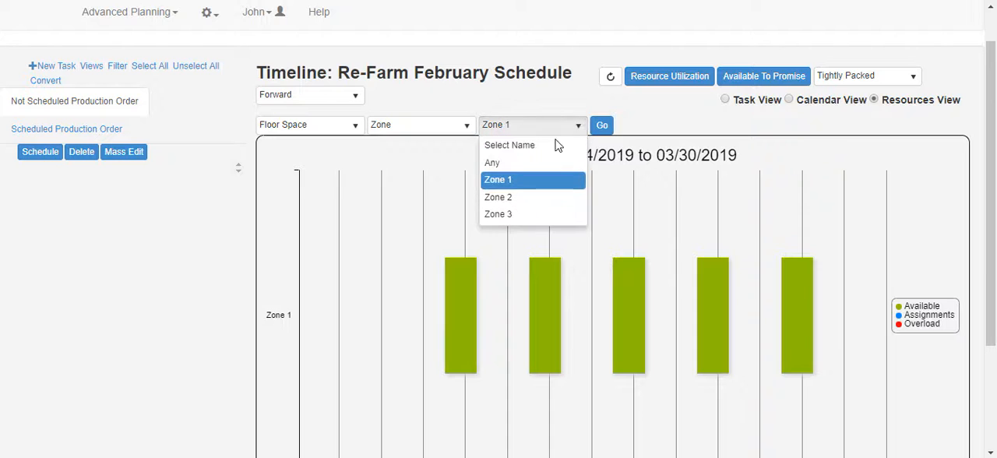
left_click(505, 163)
left_click(603, 128)
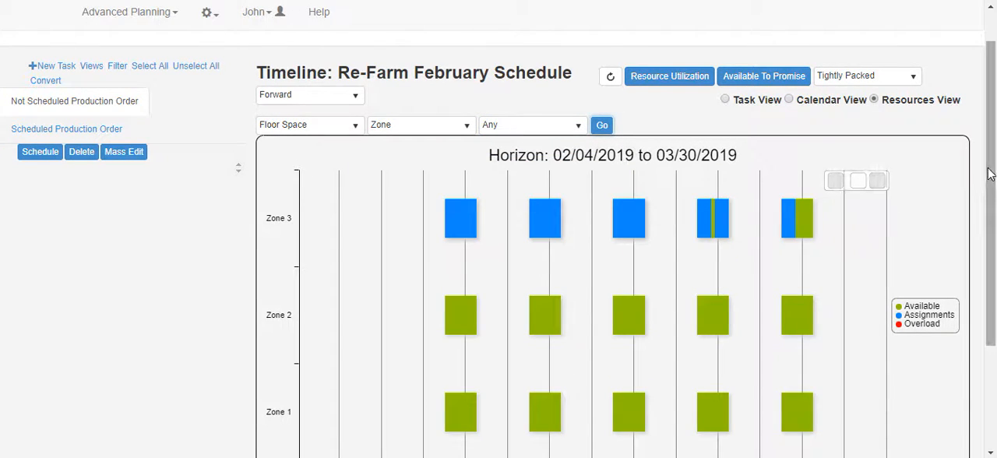
left_click_drag(990, 174, 990, 231)
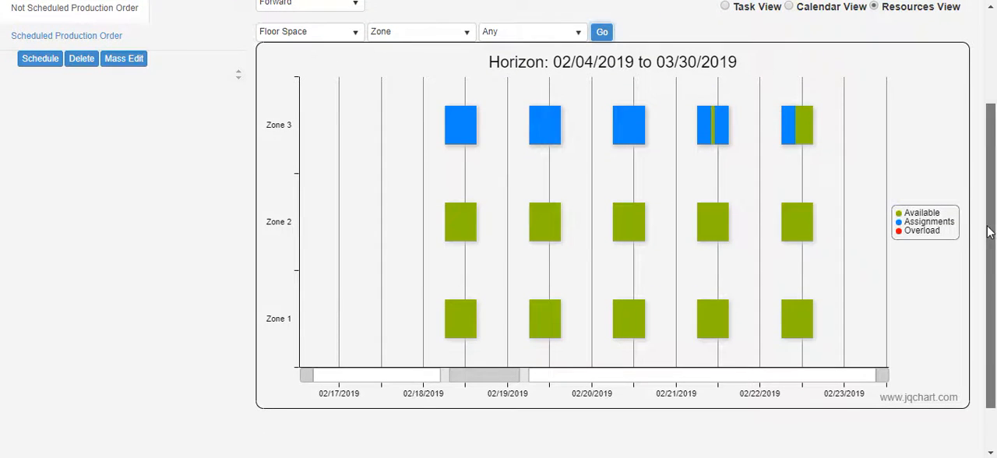
Shift the zone chart's visible date range back to the horizon start at 02/04/2019 and examine the assignments.
left_click_drag(456, 382, 393, 377)
left_click_drag(455, 380, 340, 373)
mouse_move(371, 322)
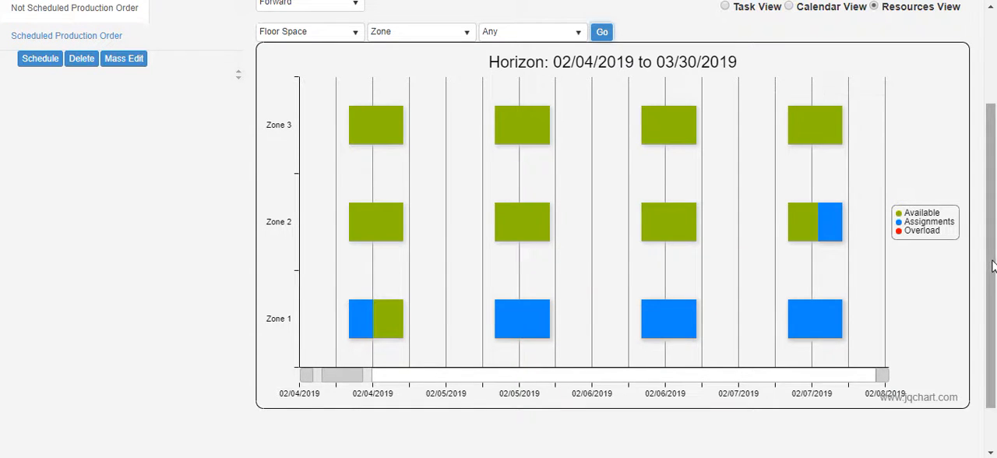
Open the resource utilization details and examine the profile chart for the Field Technician Labor Pool 1 personnel.
scroll(992, 266, "up", 2)
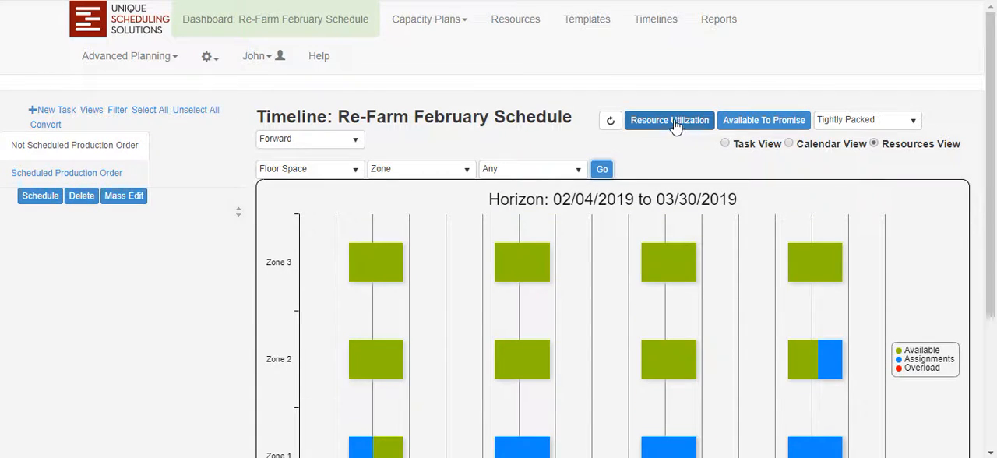
left_click(671, 121)
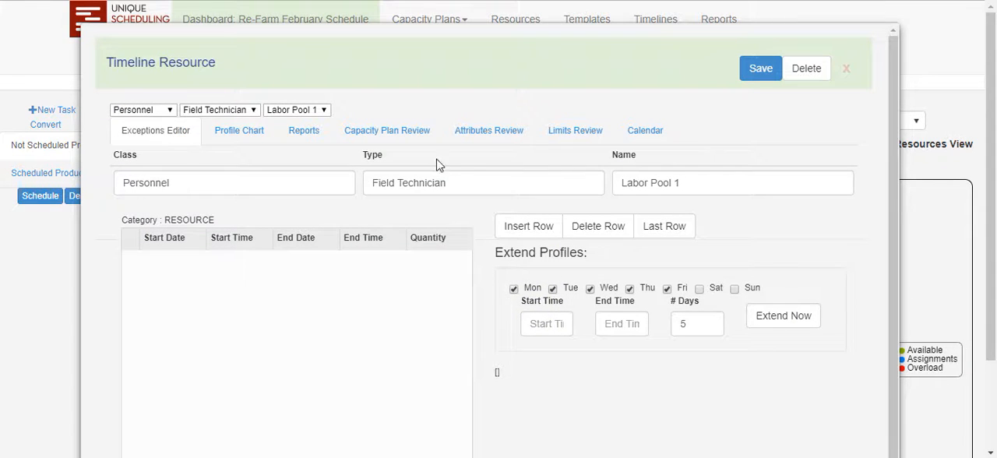
left_click(258, 134)
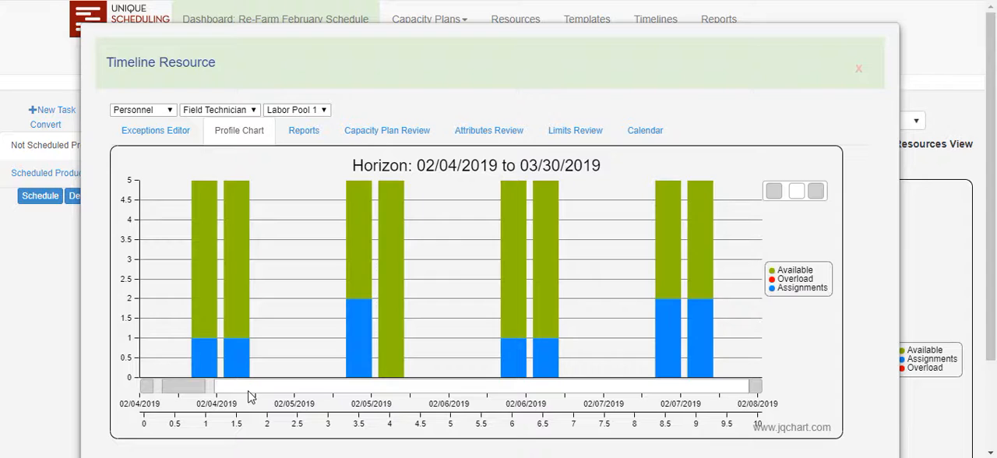
mouse_move(204, 365)
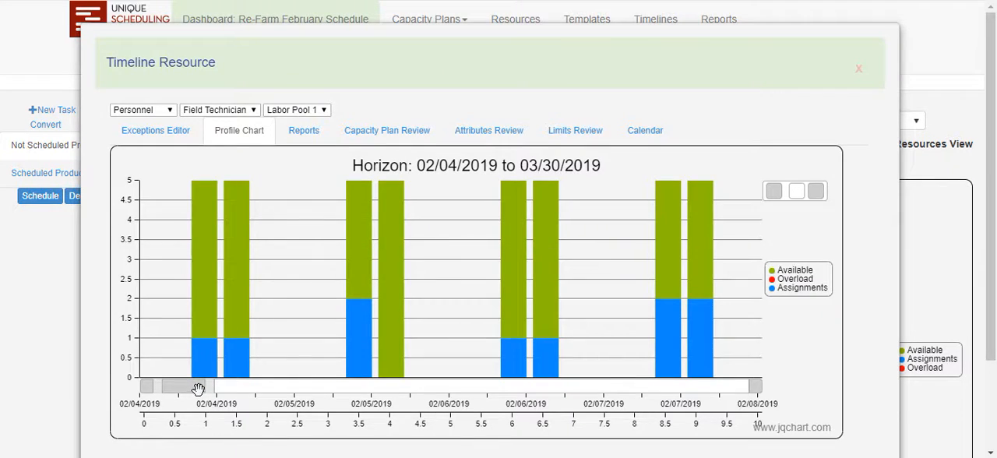
Chart the resource profile for class Container, type Grow Container, name Grow Container Pool.
left_click(173, 114)
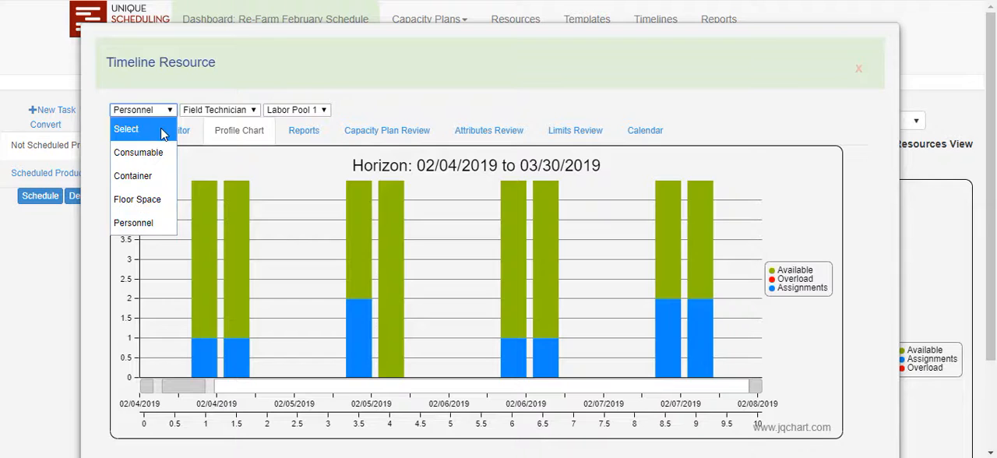
left_click(144, 181)
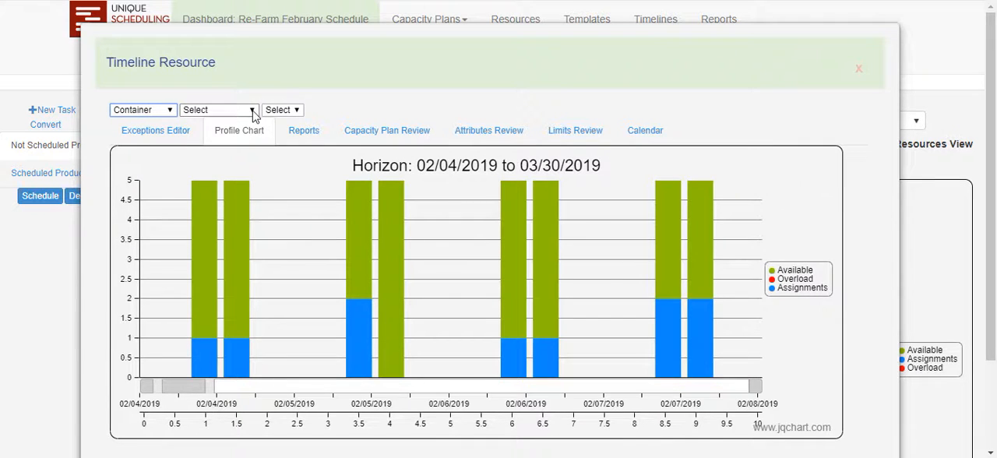
left_click(252, 115)
left_click(226, 154)
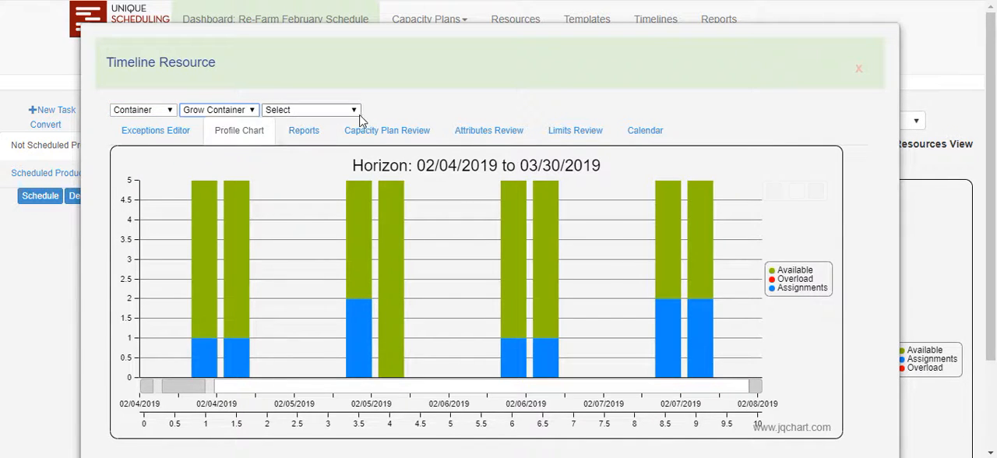
left_click(356, 111)
left_click(334, 153)
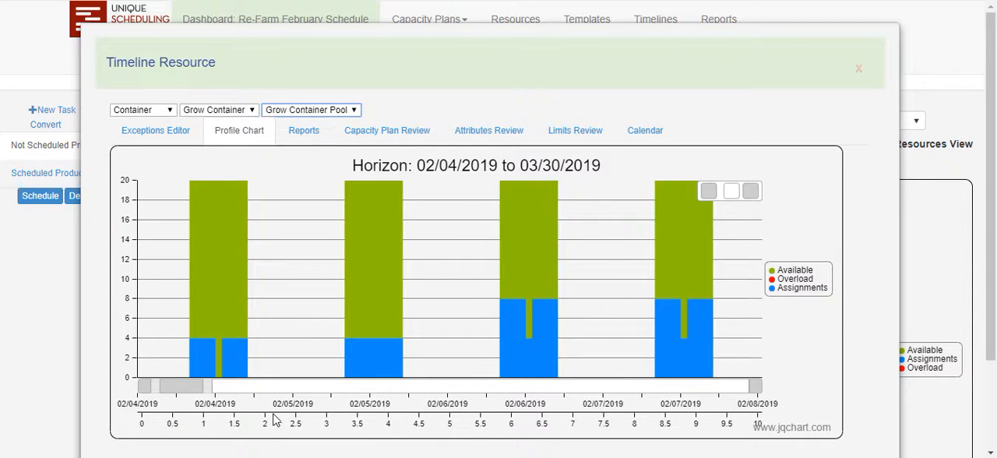
Examine the Grow Container Pool's assignments over the following days, review its assignments report, and close the resource details.
left_click_drag(191, 387, 205, 387)
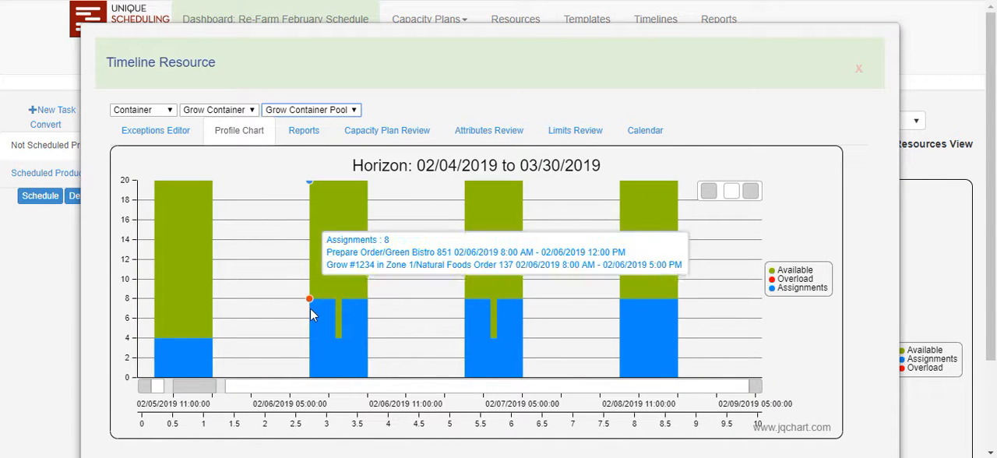
mouse_move(201, 387)
left_mouse_down()
mouse_move(272, 394)
mouse_move(219, 392)
left_mouse_up()
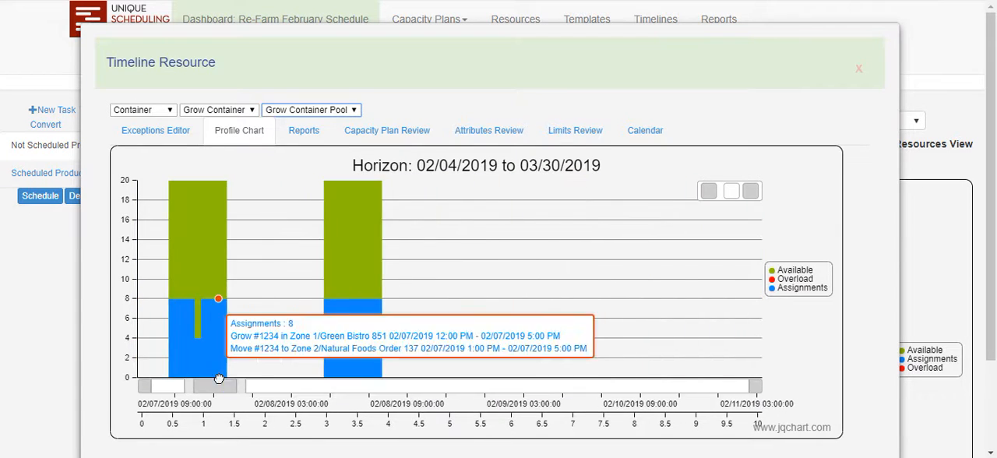
left_click(315, 133)
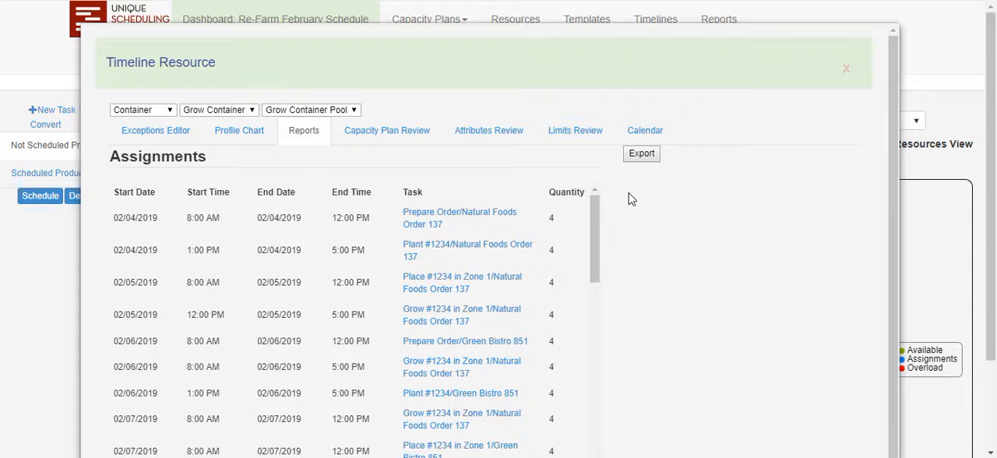
left_click(847, 70)
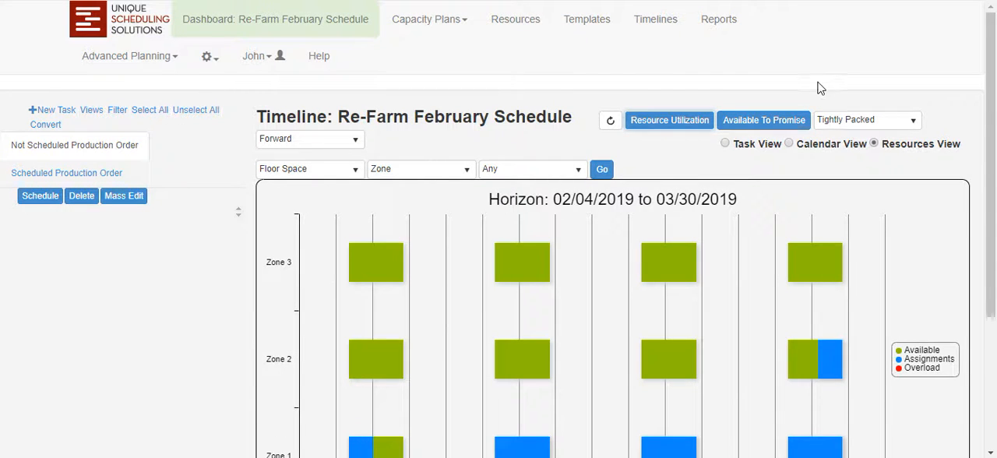
Reopen the Re-Farm February Schedule timeline from the timelines page and show its scheduled production orders in the monthly Task View.
left_click(655, 29)
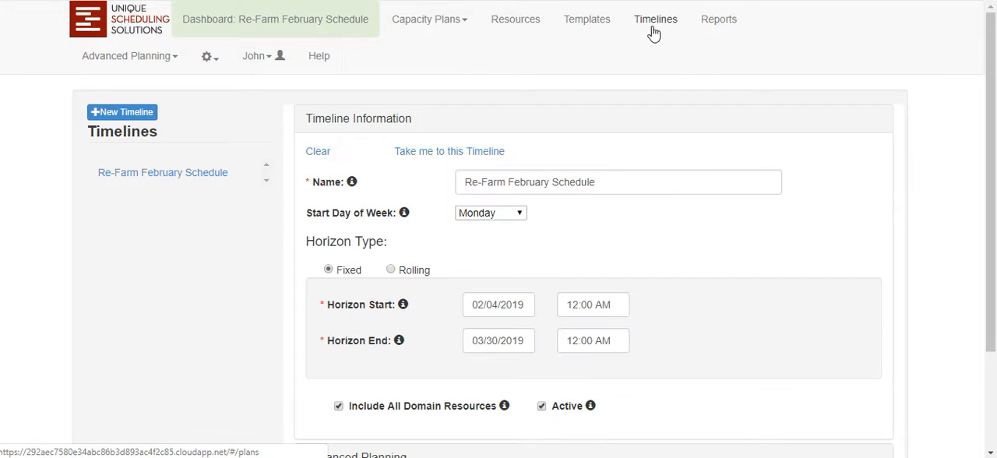
left_click(483, 154)
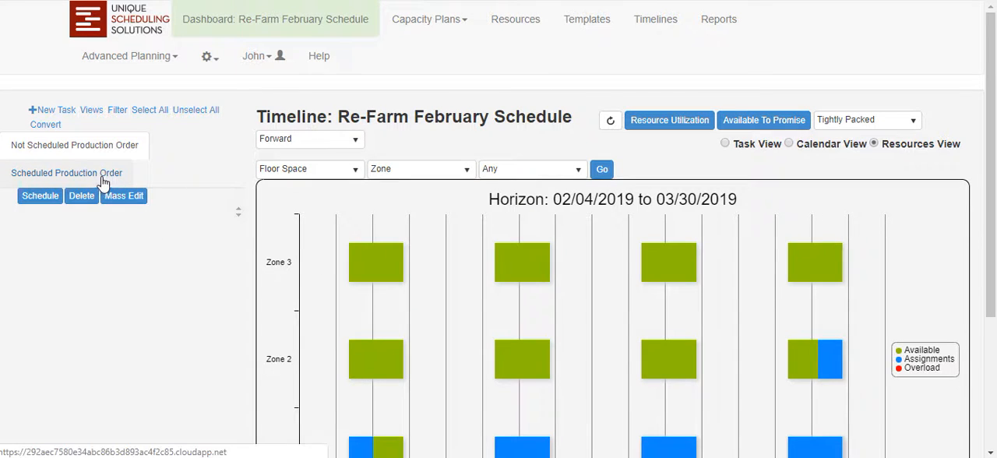
left_click(102, 179)
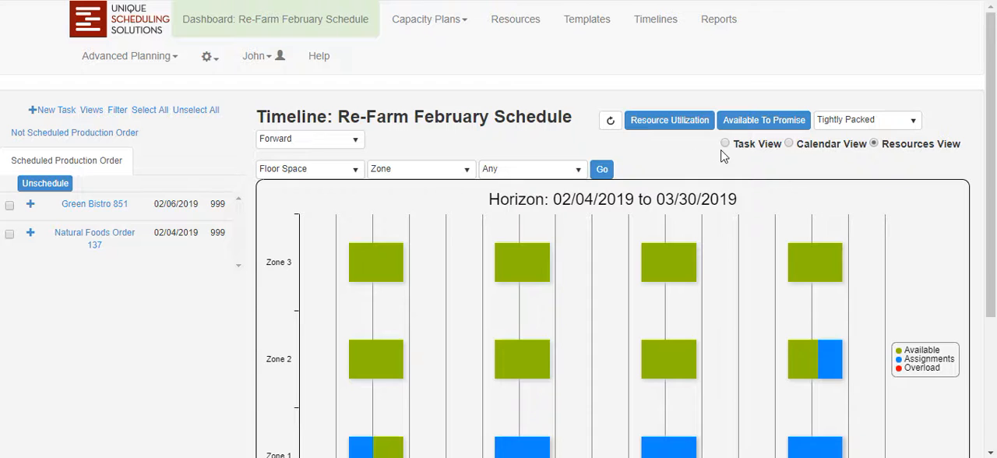
left_click(724, 143)
left_click(926, 177)
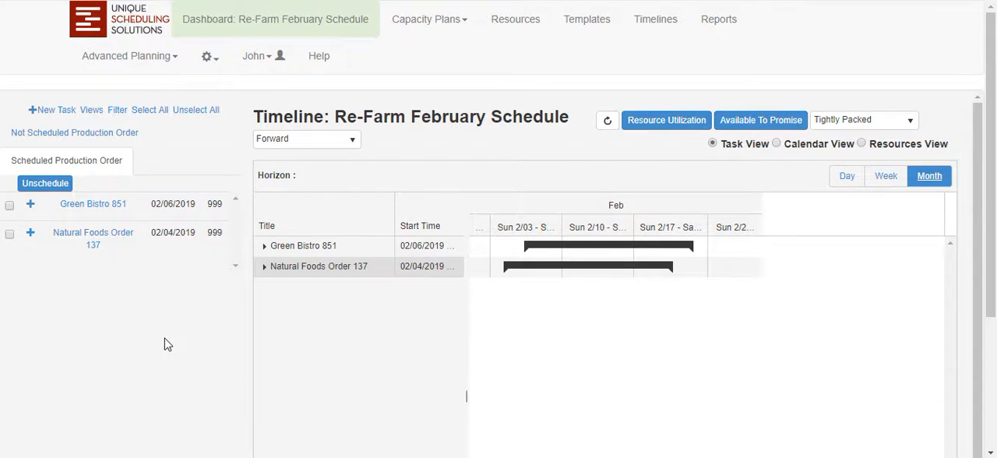
Expand the Green Bistro 851 order's tasks, and unschedule all scheduled production orders.
left_click(31, 205)
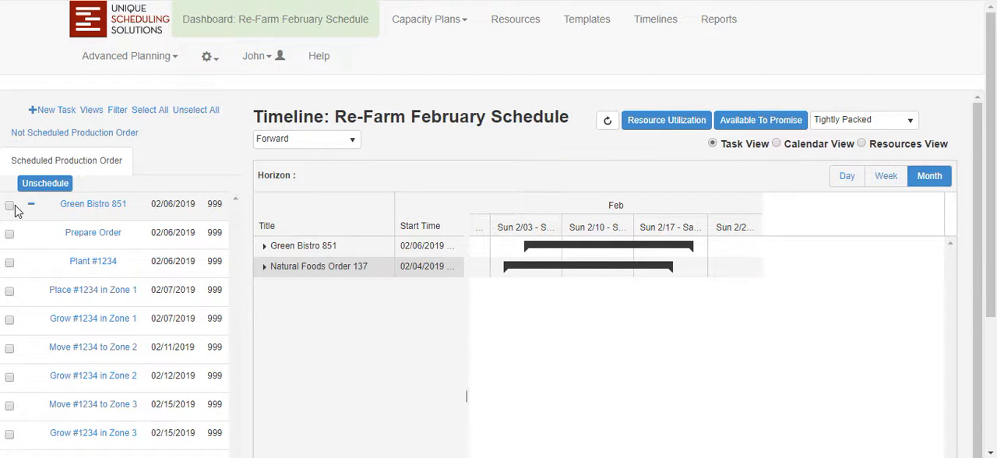
left_click(150, 110)
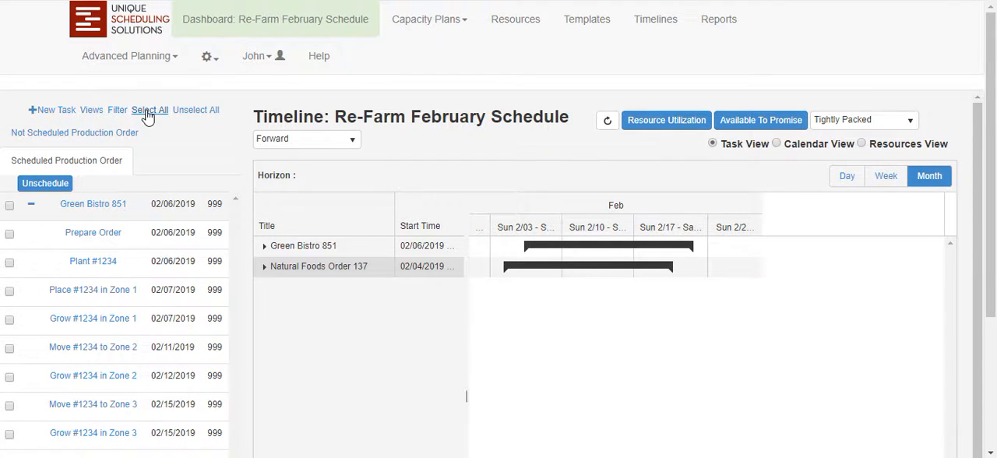
left_click(55, 186)
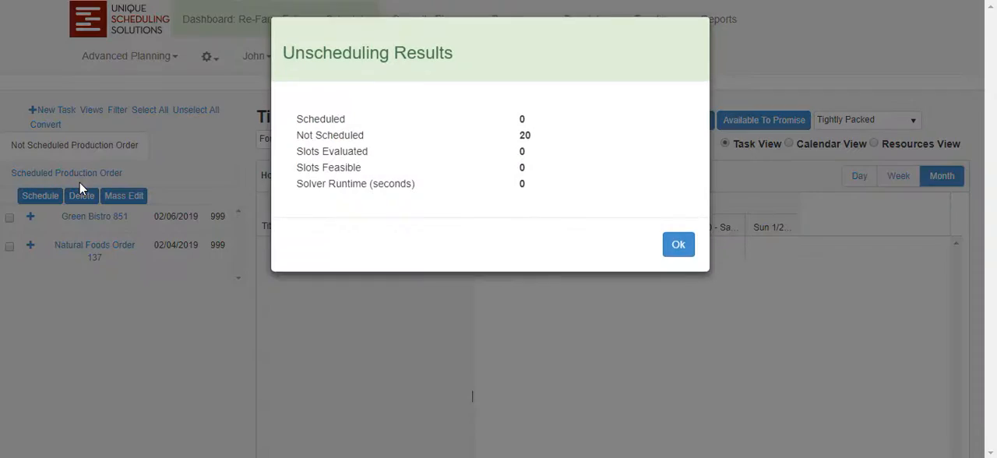
left_click(679, 247)
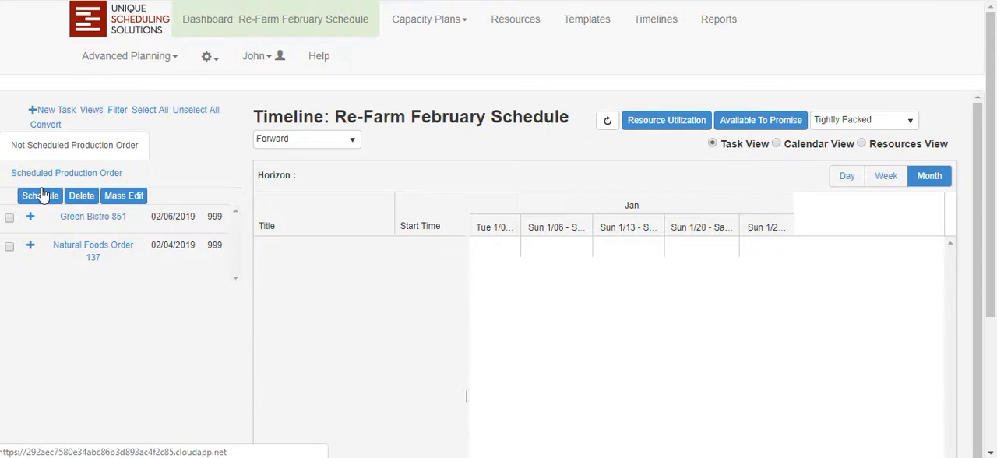
Open Green Bistro 851's unscheduled Prepare Order task, find its scheduling possibilities, and close it without scheduling.
left_click(30, 219)
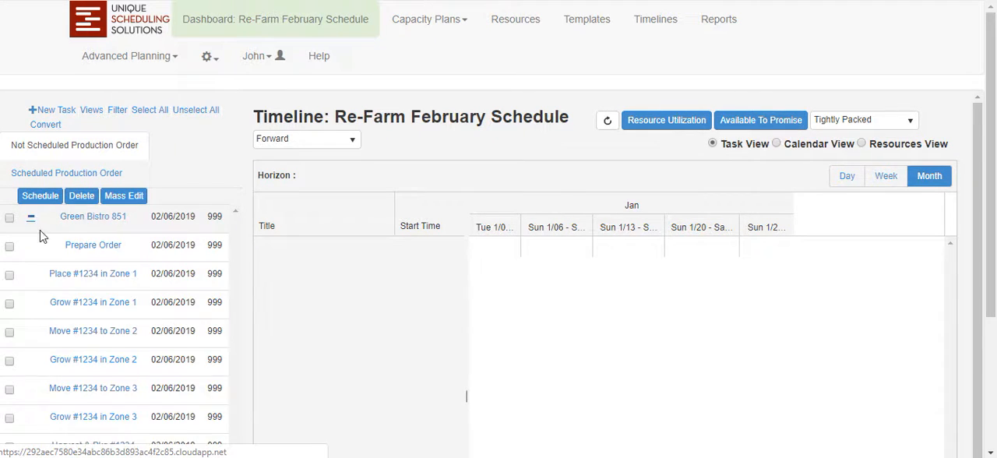
left_click(86, 246)
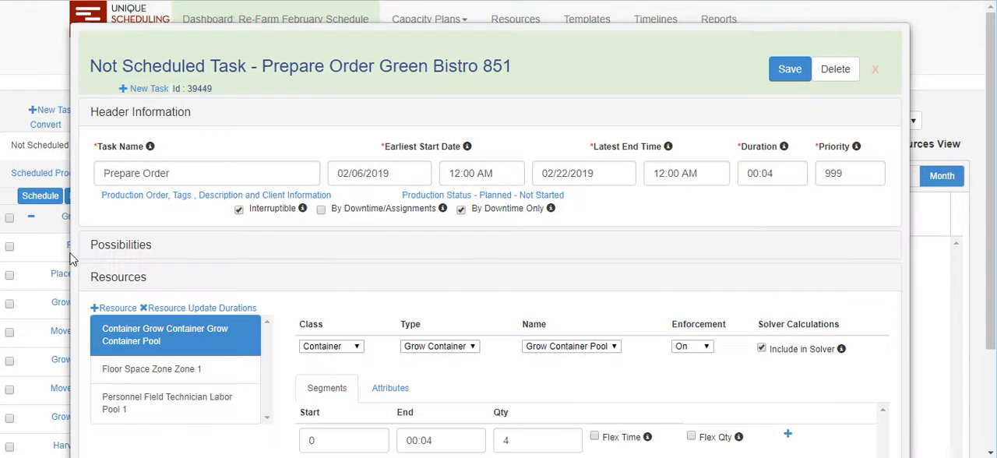
left_click(140, 251)
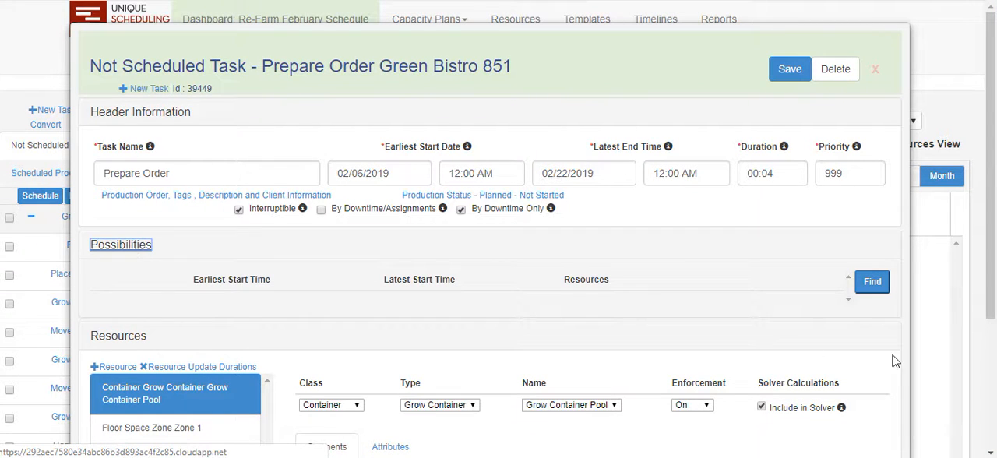
left_click(878, 287)
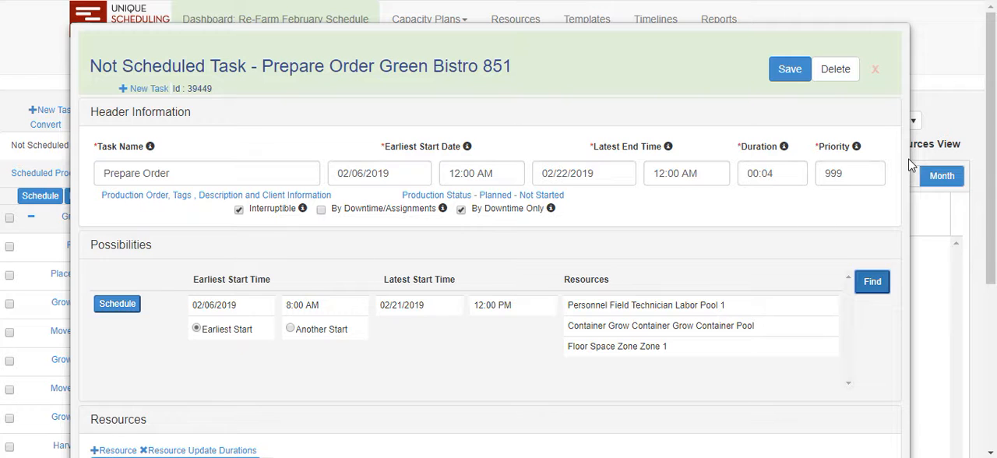
left_click(876, 71)
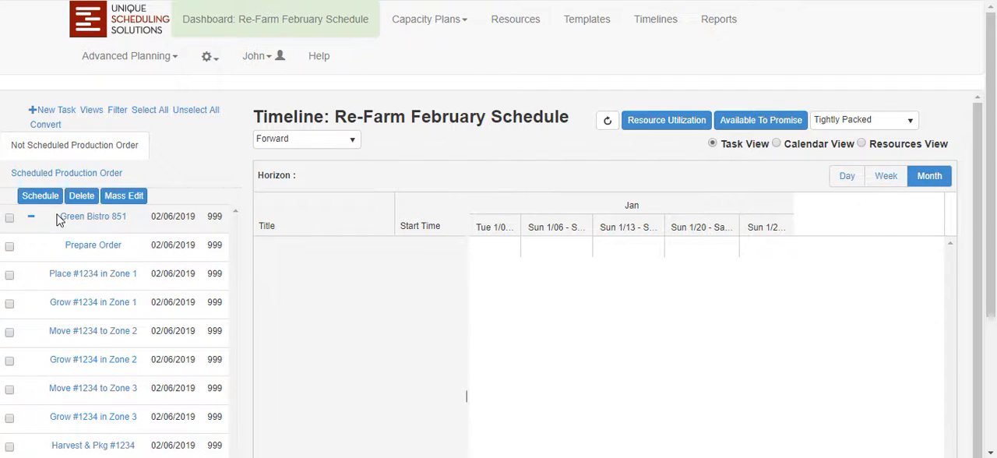
Schedule all not-scheduled production orders and check the scheduled and not-scheduled order lists.
left_click(149, 110)
left_click(48, 197)
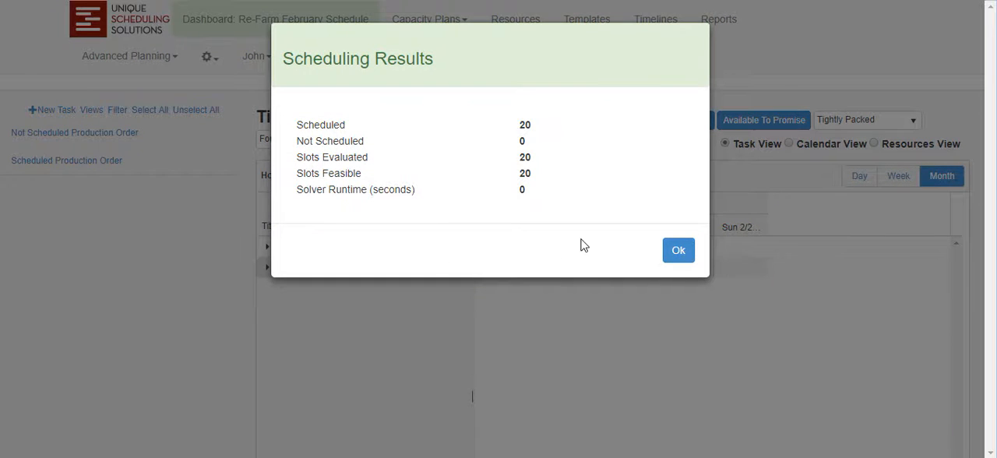
left_click(675, 251)
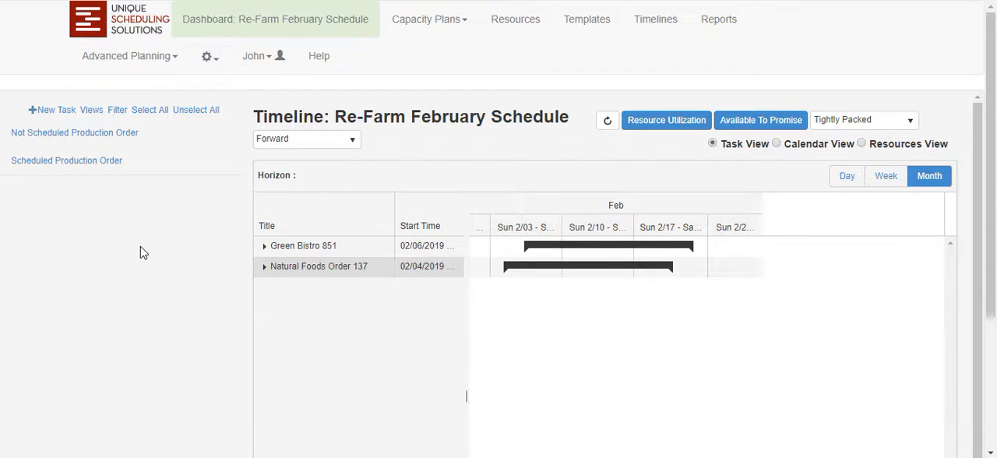
left_click(44, 161)
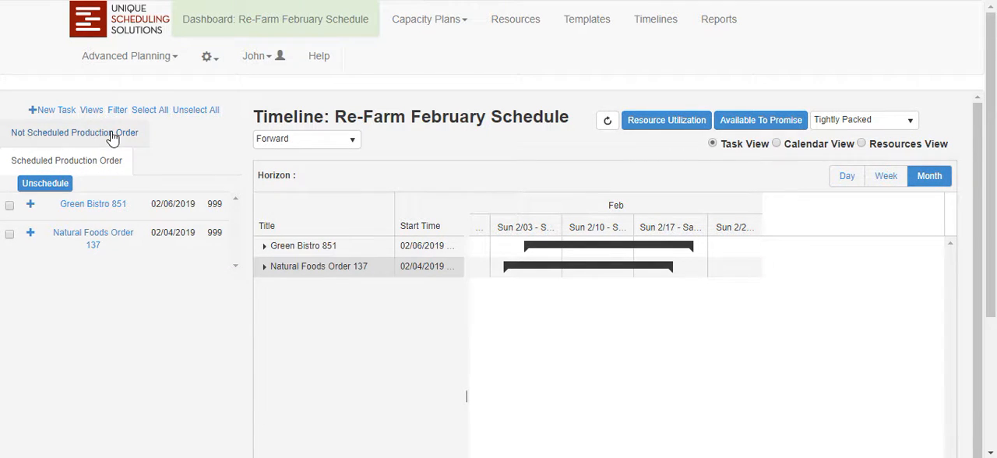
left_click(82, 138)
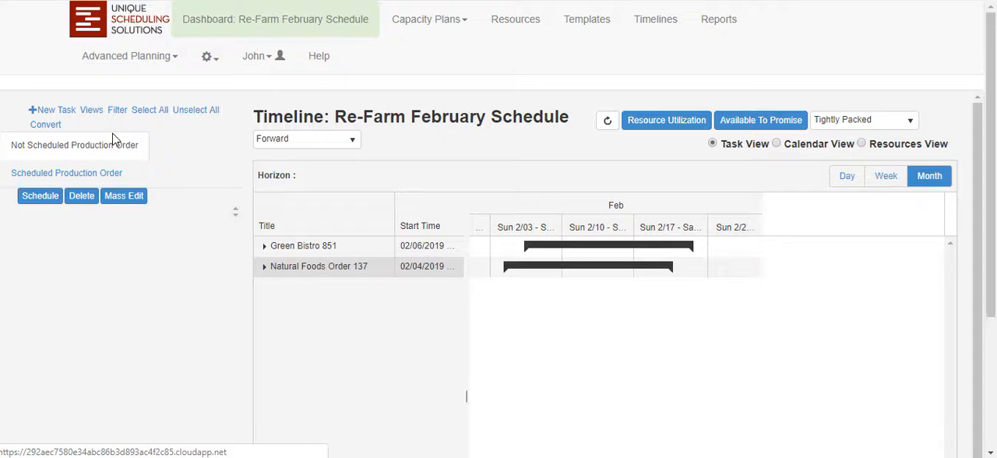
Start a conversion to a not-scheduled order and load the Grow UPC 1234 recipe's tasks.
left_click(47, 125)
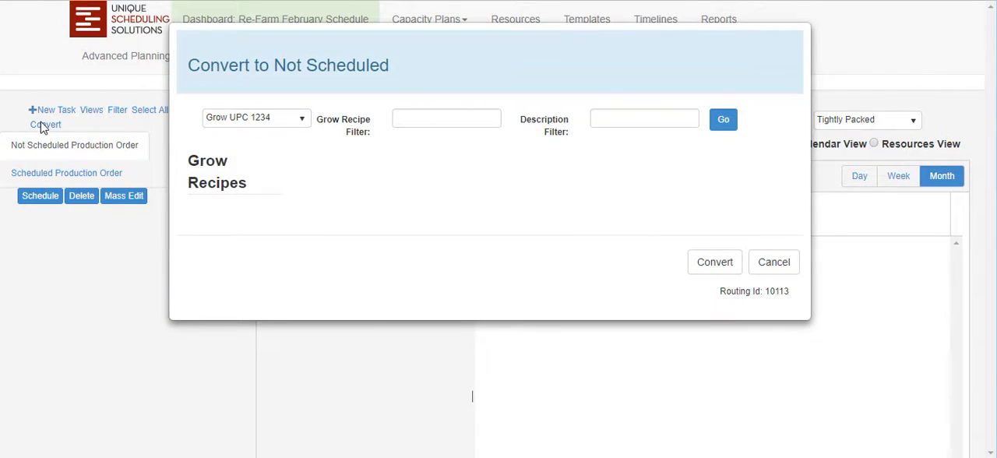
left_click(276, 119)
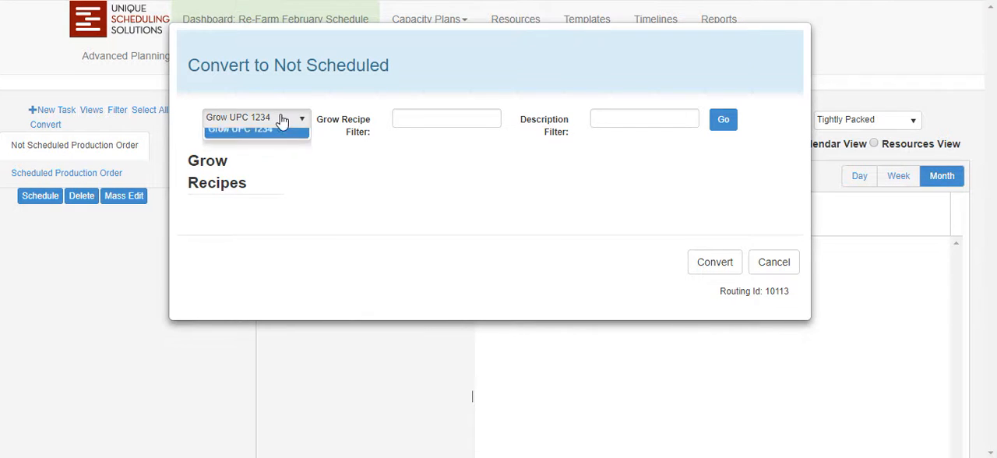
left_click(268, 139)
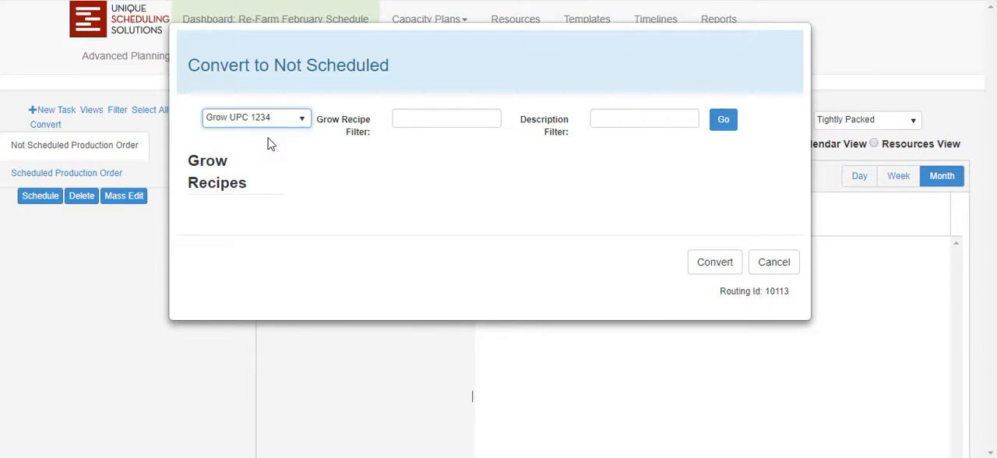
left_click(723, 119)
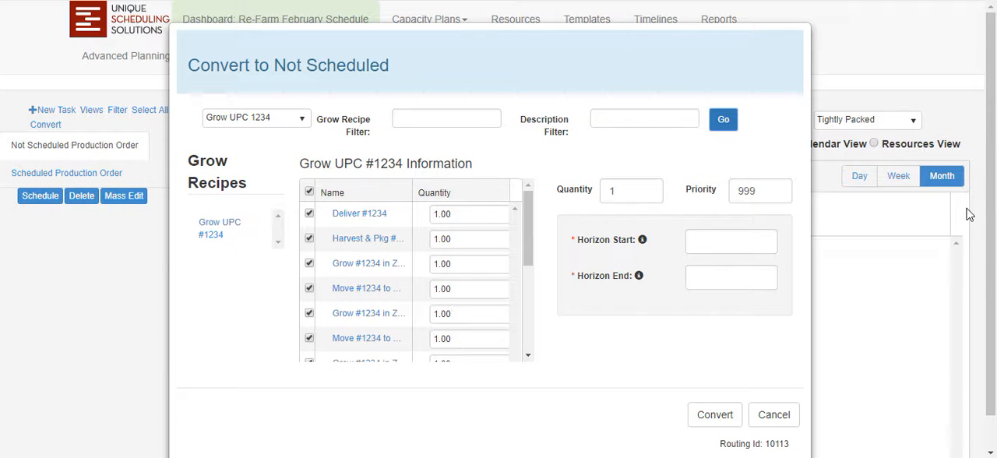
left_click_drag(528, 247, 540, 225)
Set the Grow UPC #1234 conversion quantity to 1.5 and its horizon start to 02/07/2019.
double_click(623, 191)
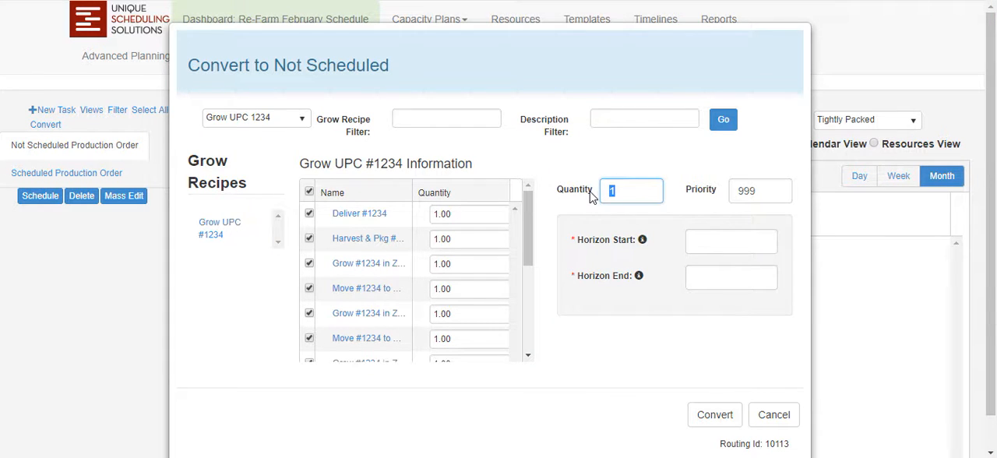
type("1.5")
left_click(700, 241)
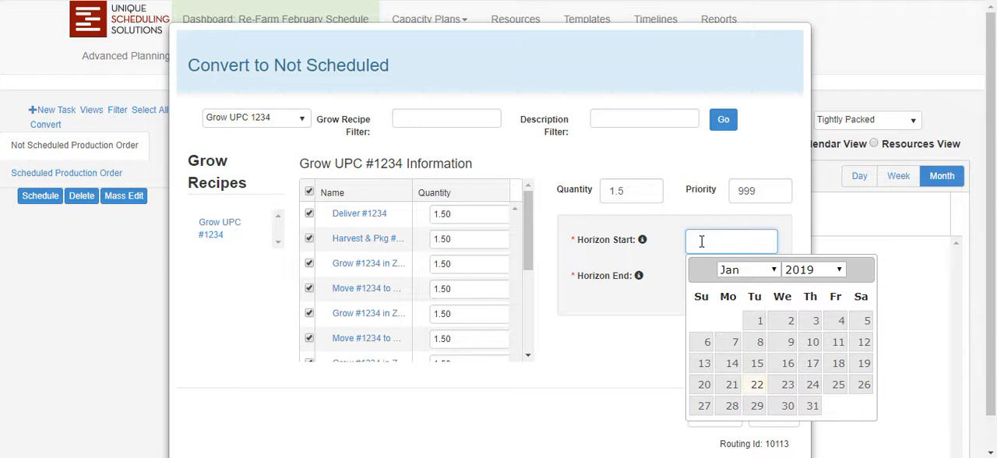
left_click(773, 269)
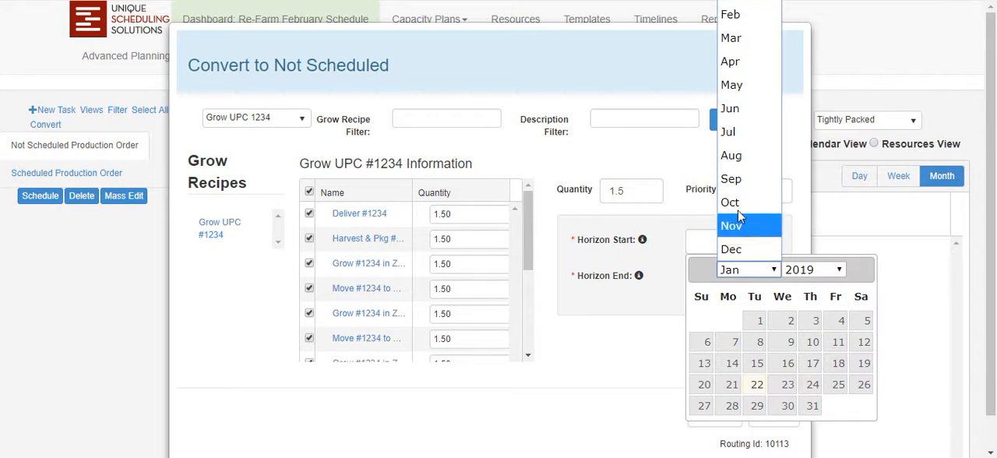
left_click(741, 18)
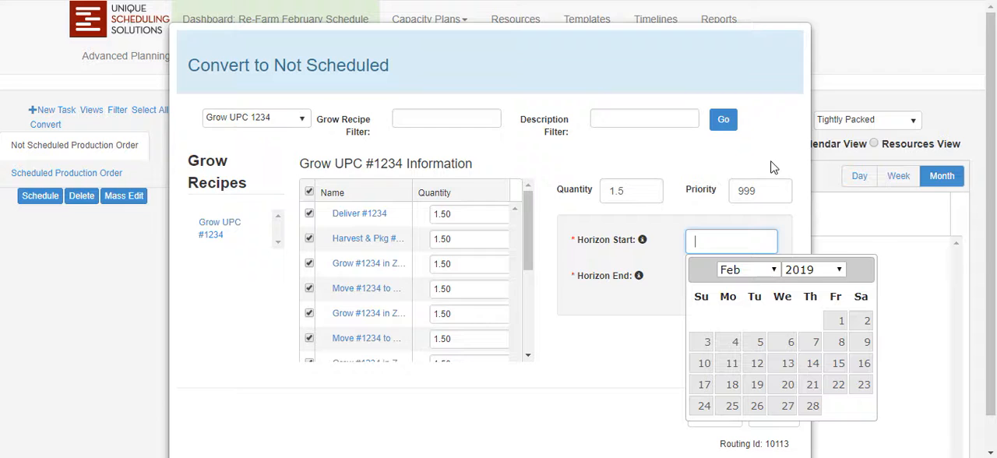
left_click(810, 342)
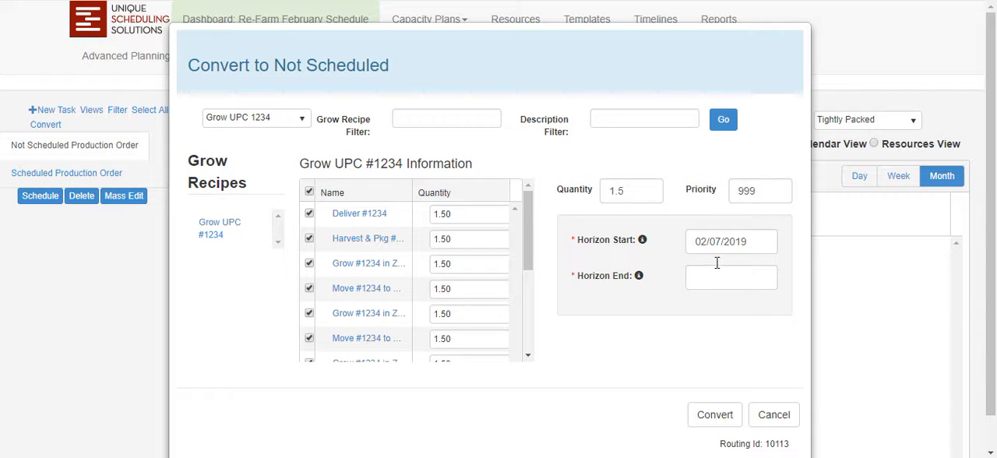
Convert the Grow UPC #1234 recipe, save it as "New Order", and close the conversion form.
left_click(714, 415)
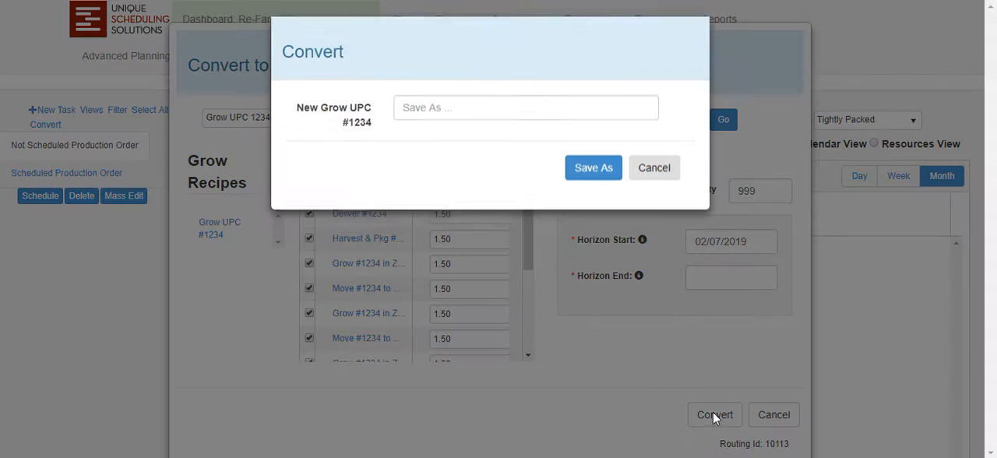
left_click(406, 110)
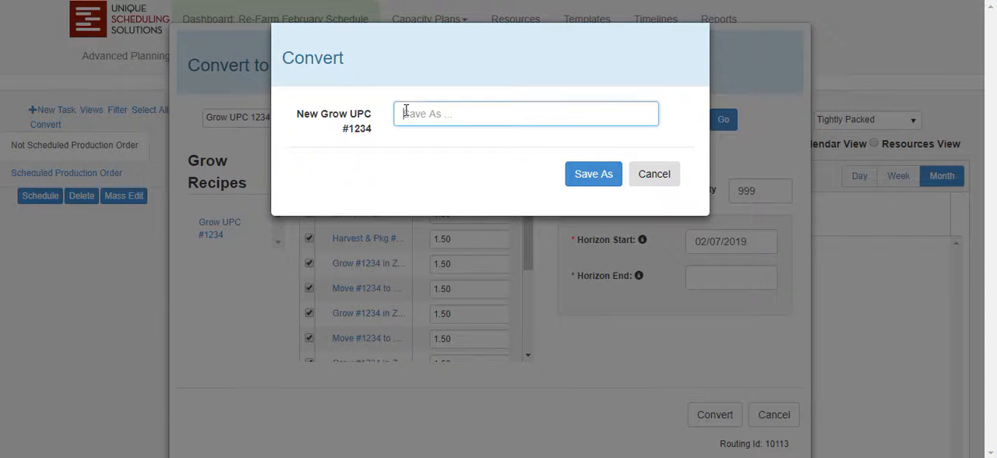
type("New Order")
left_click(594, 176)
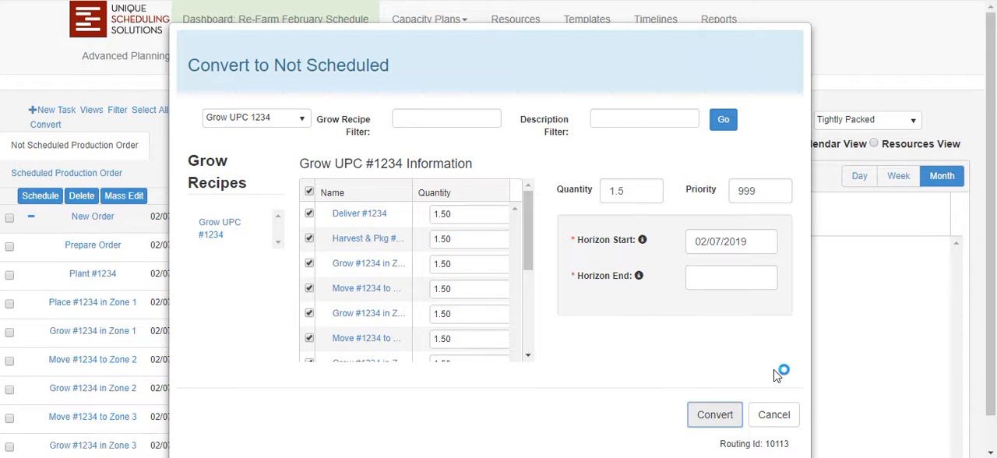
left_click(774, 415)
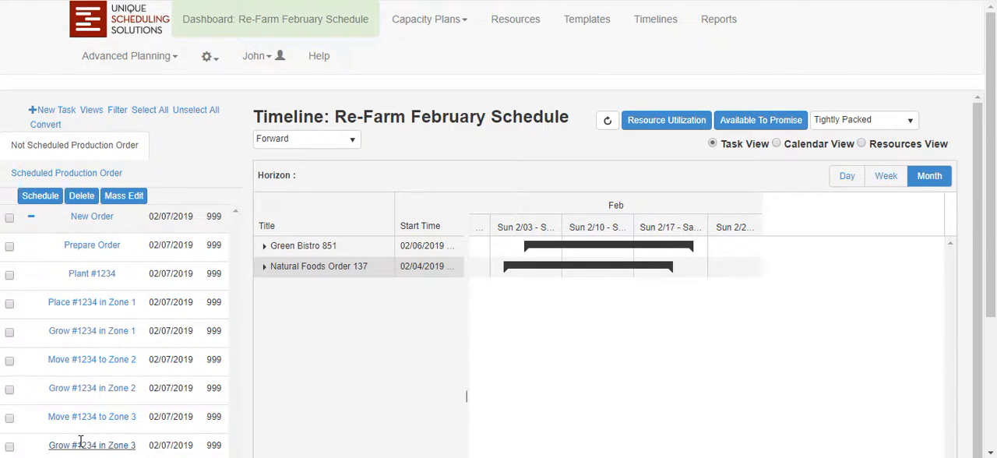
Collapse New Order in the not-scheduled list and schedule the whole order.
left_click(30, 221)
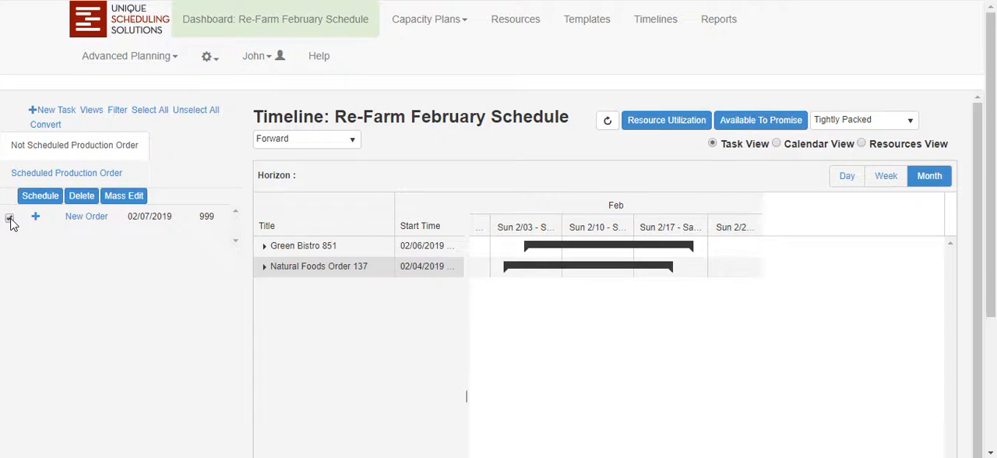
left_click(10, 220)
left_click(39, 195)
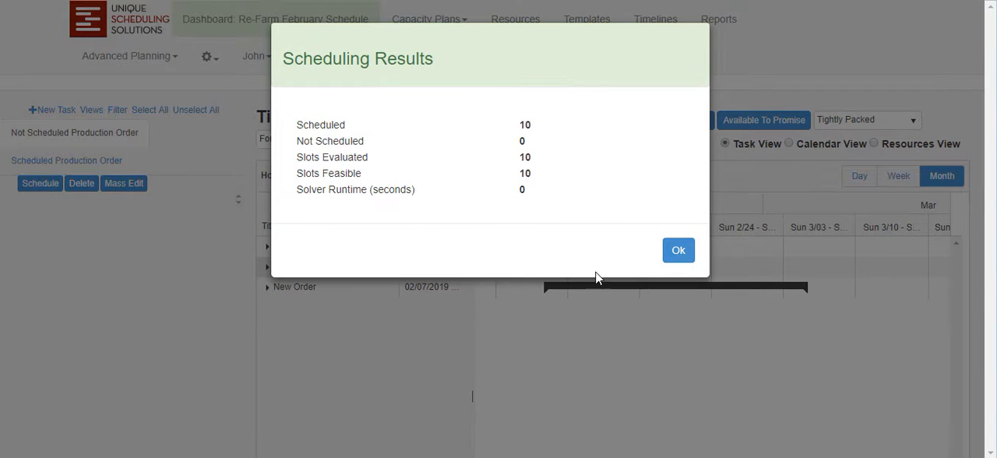
left_click(676, 251)
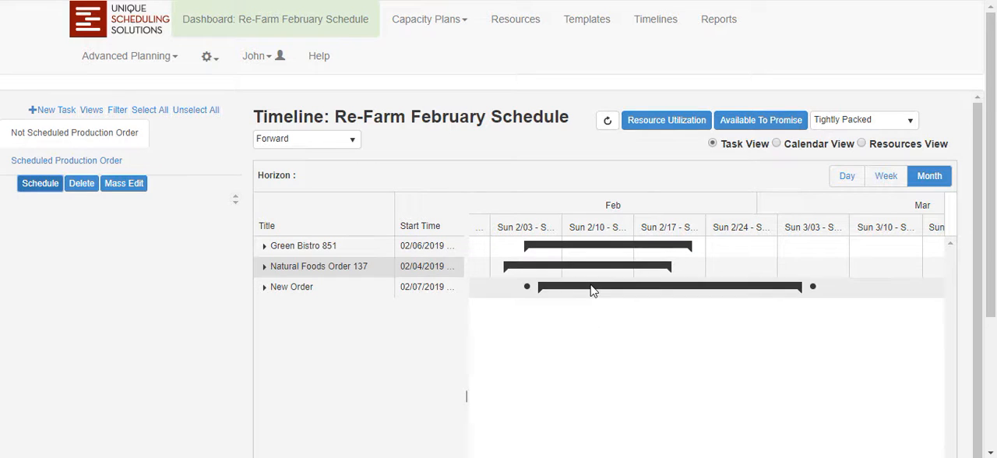
mouse_move(592, 289)
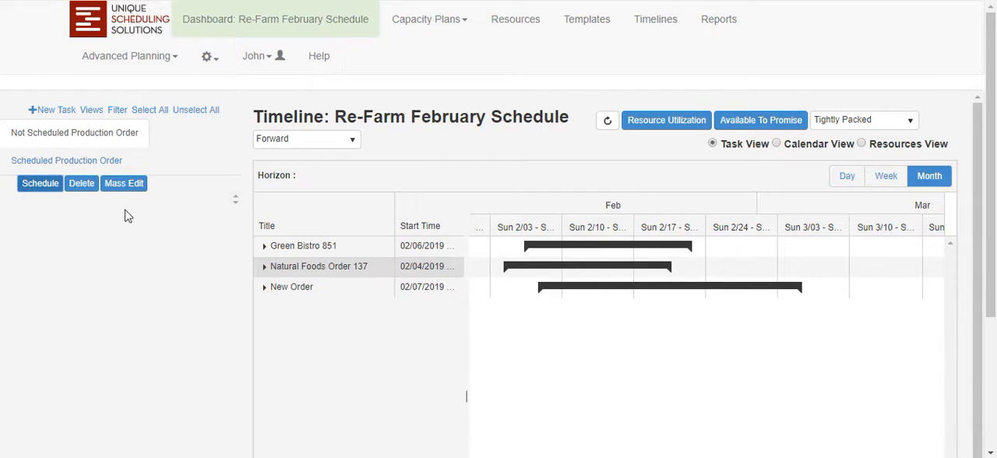
Unschedule New Order from the scheduled production orders.
left_click(75, 162)
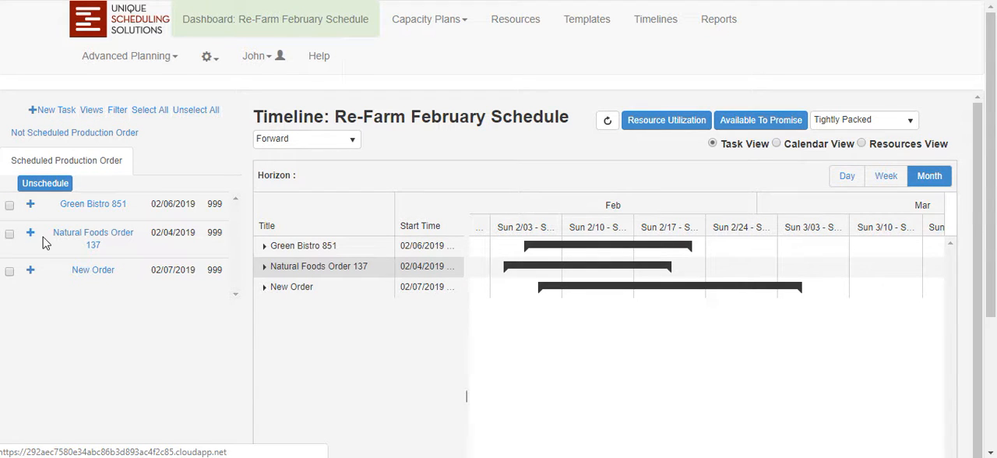
left_click(11, 274)
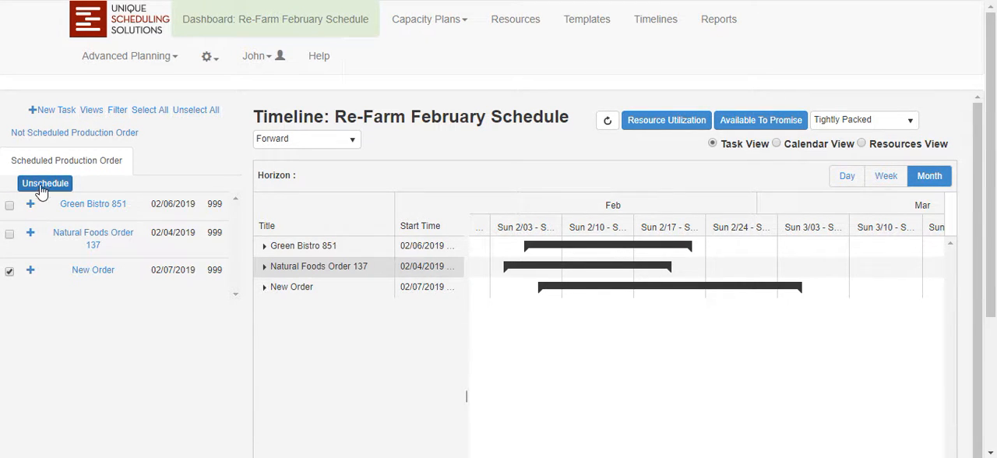
left_click(48, 187)
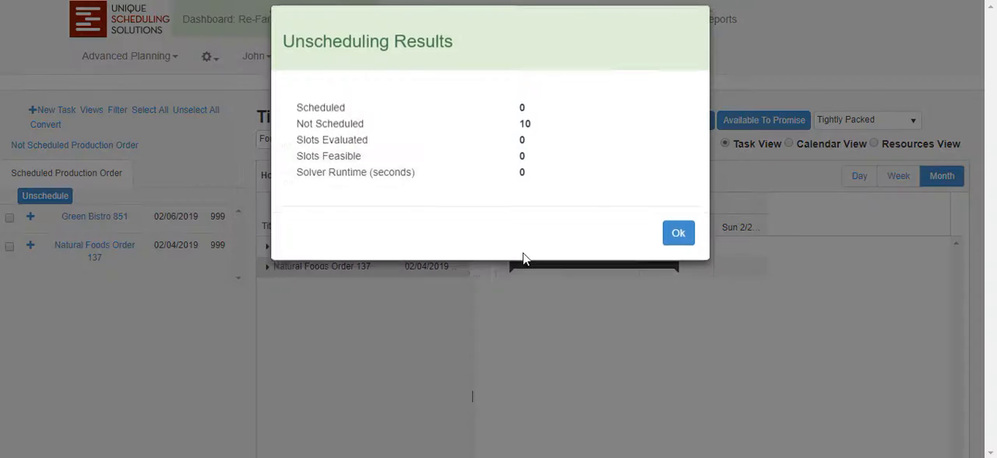
left_click(676, 250)
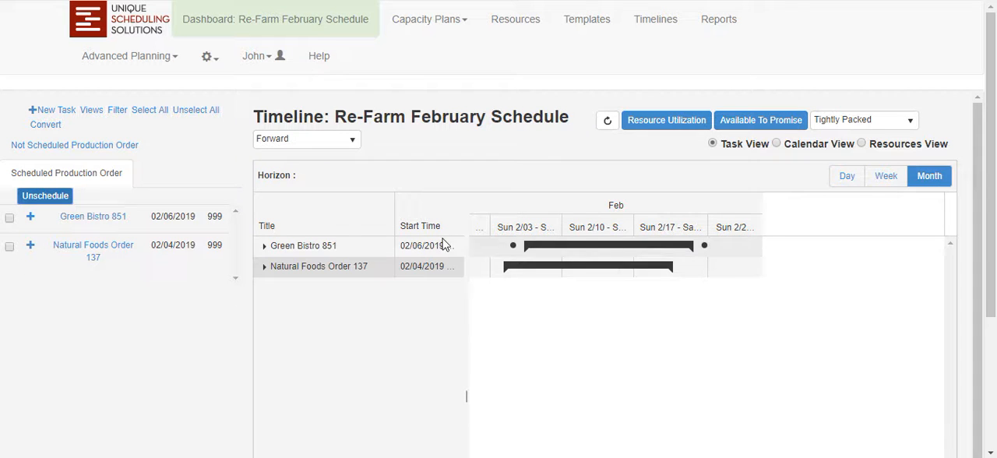
Set the Field Technician Labor Pool 1 quantity to 6 on New Order's Harvest & Pkg #1234 task, then save and close it.
left_click(95, 148)
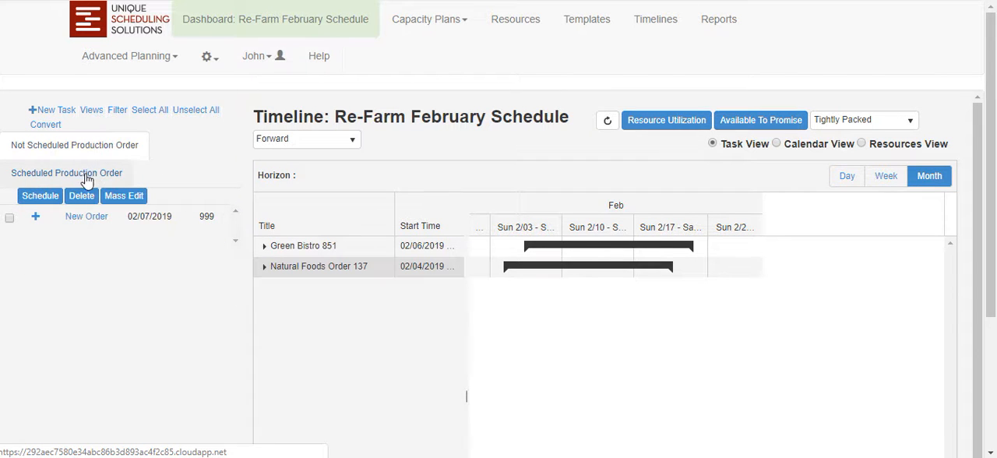
left_click(35, 218)
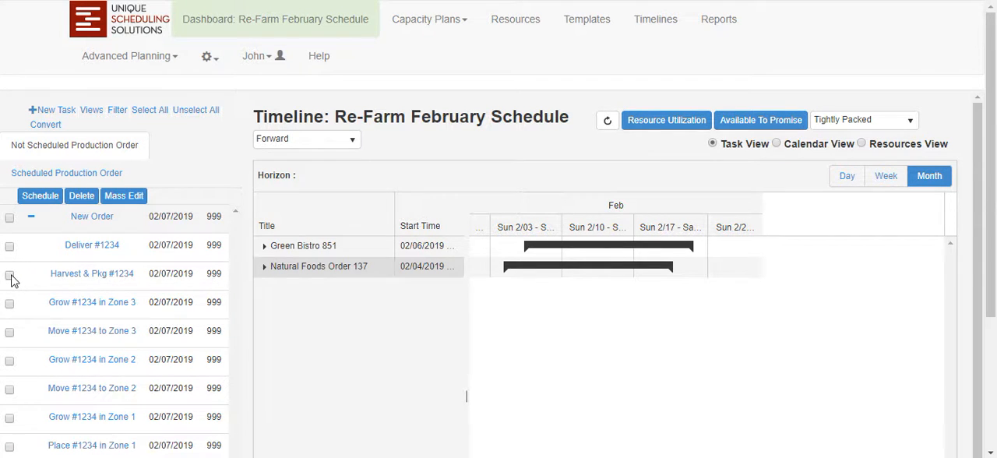
left_click(90, 273)
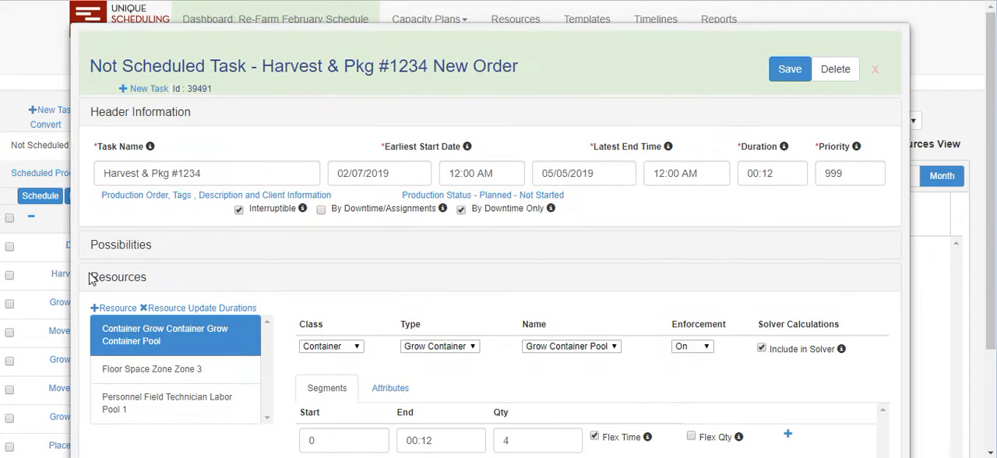
left_click(200, 401)
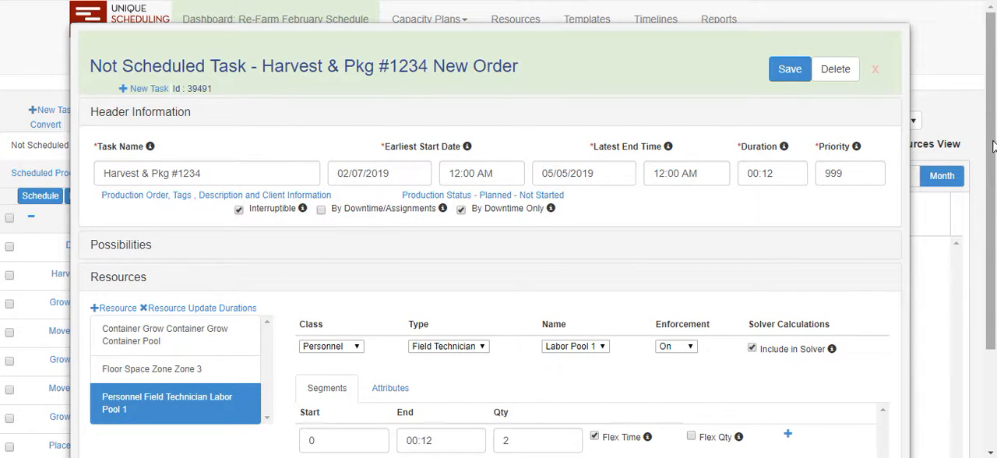
scroll(994, 155, "down", 3)
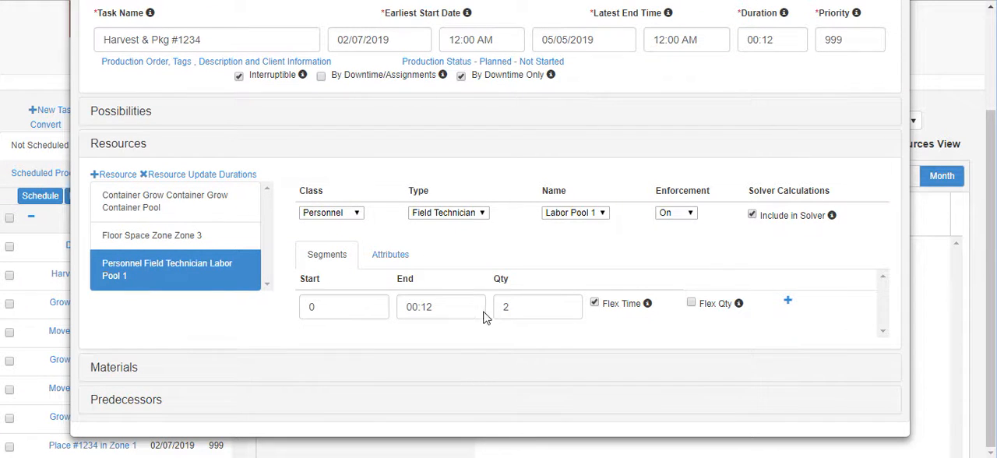
left_click_drag(511, 308, 500, 312)
type("6")
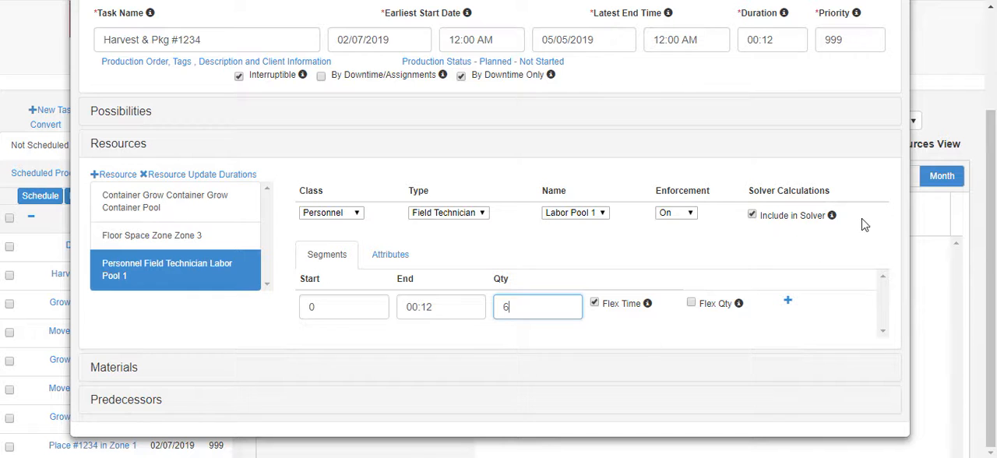
left_click_drag(993, 228, 980, 117)
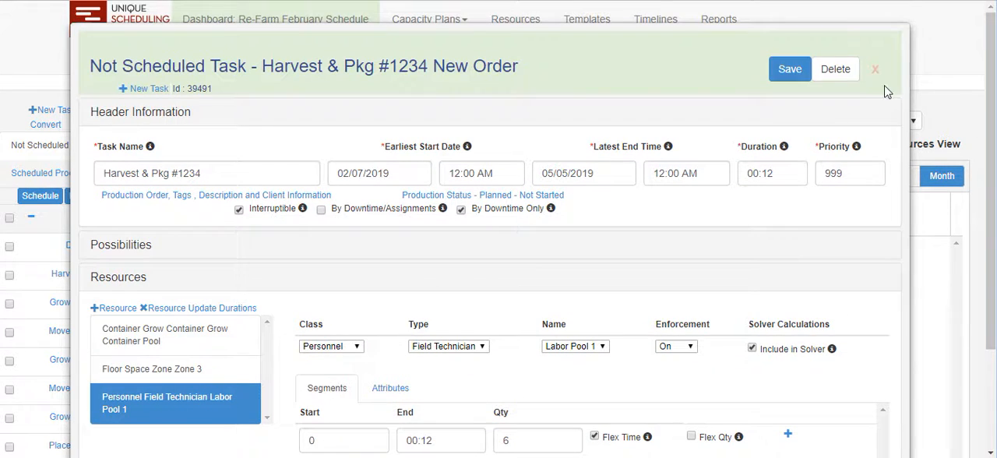
left_click(790, 71)
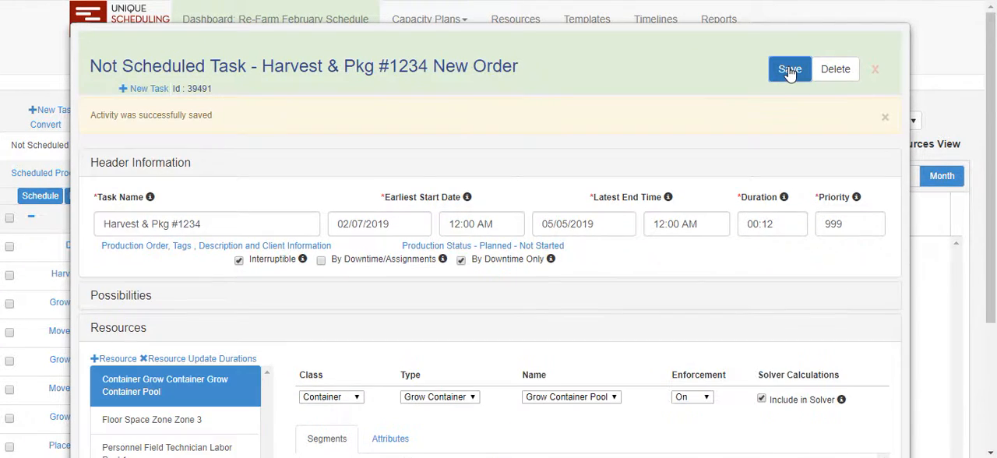
left_click(875, 70)
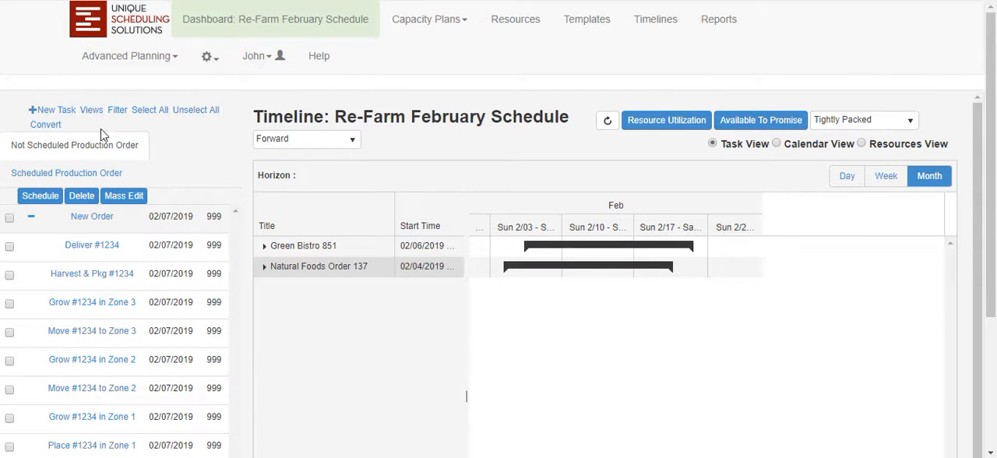
Schedule New Order with its changed labor requirement and dismiss the scheduling results.
left_click(10, 218)
left_click(34, 201)
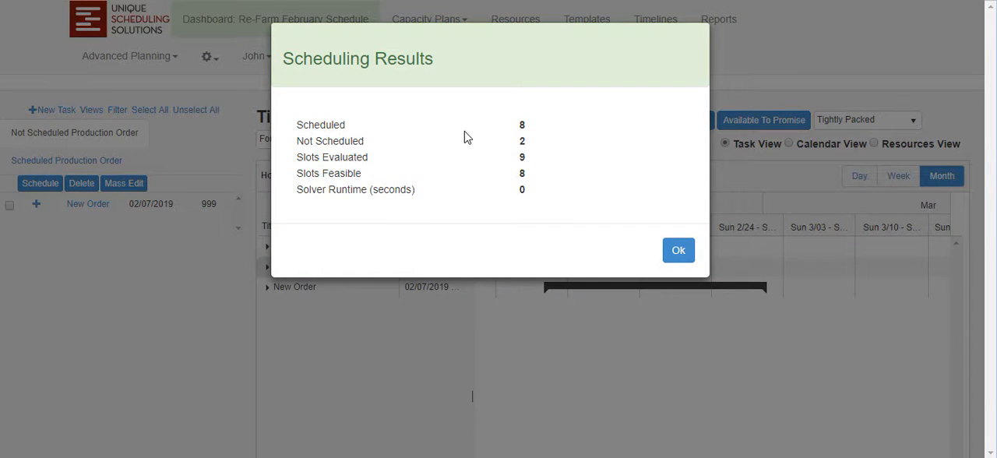
left_click(677, 252)
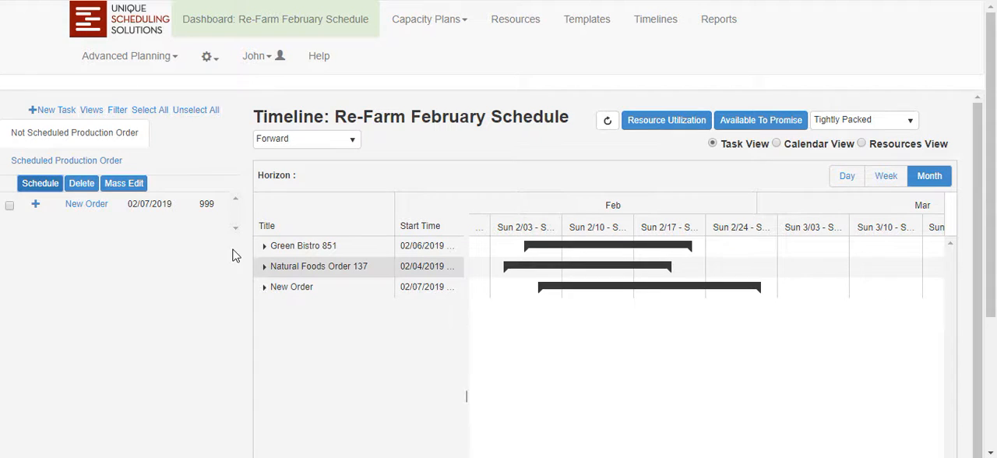
Expand New Order in the not-scheduled list and check the reasons given for its unscheduled tasks.
mouse_move(94, 208)
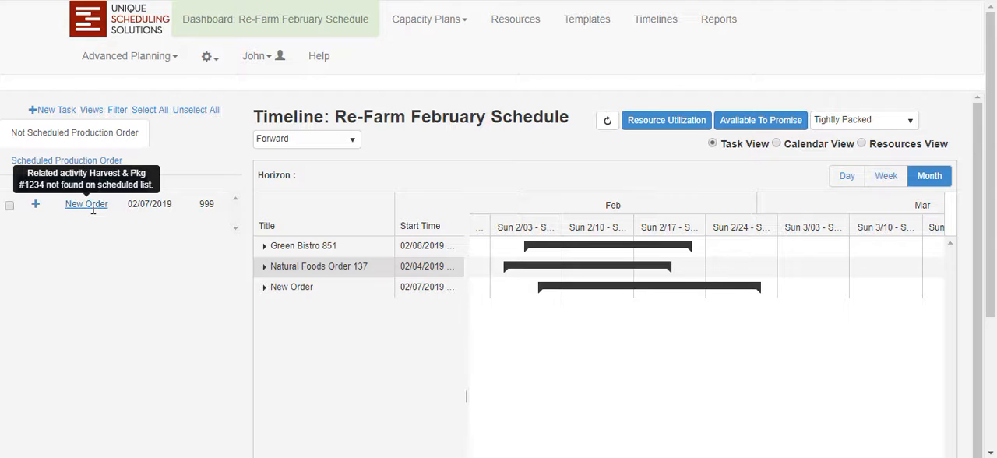
left_click(35, 204)
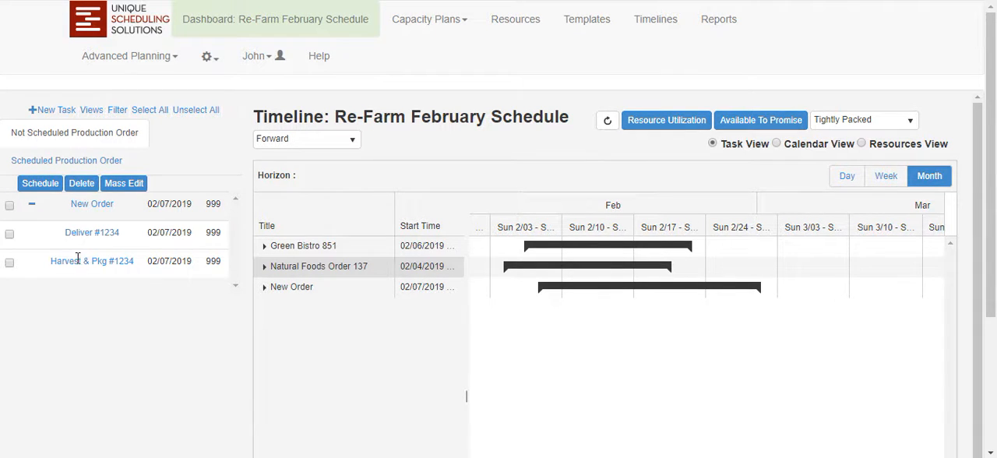
mouse_move(77, 262)
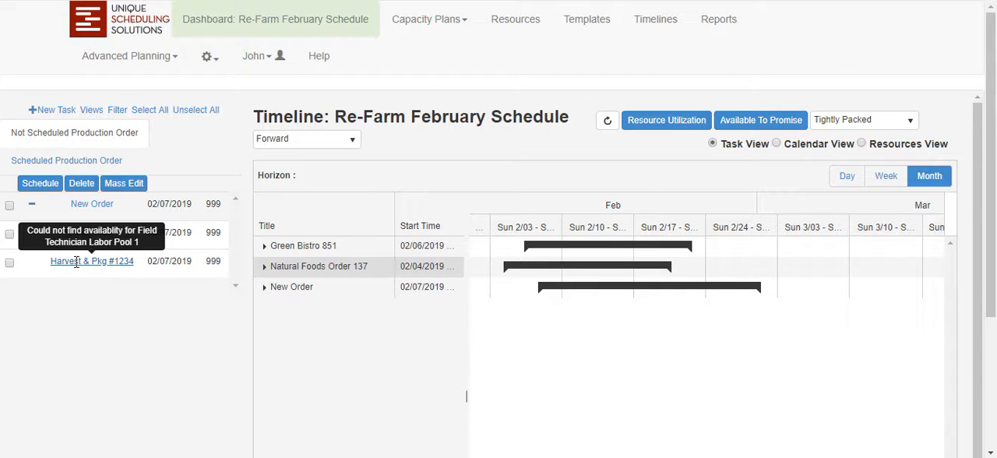
mouse_move(107, 229)
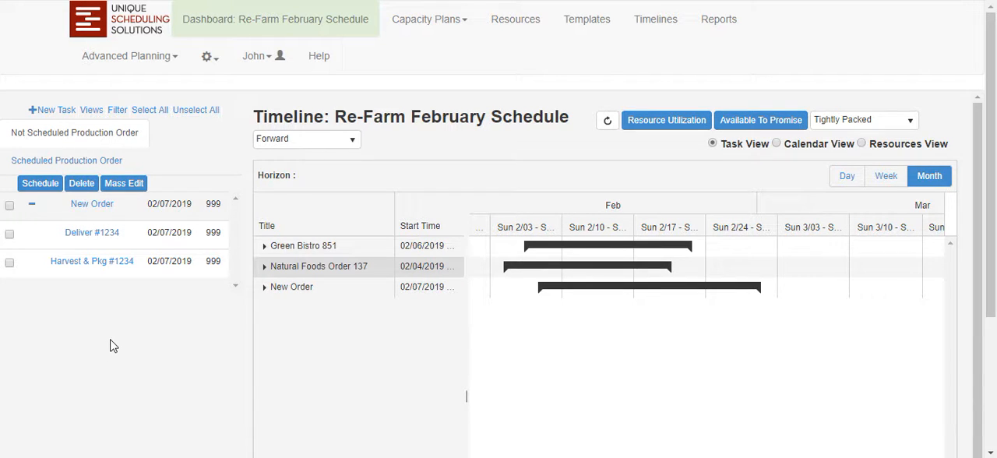
Review the scheduled Prepare Order task of Natural Foods Order 137, then close it and collapse the order.
left_click(104, 163)
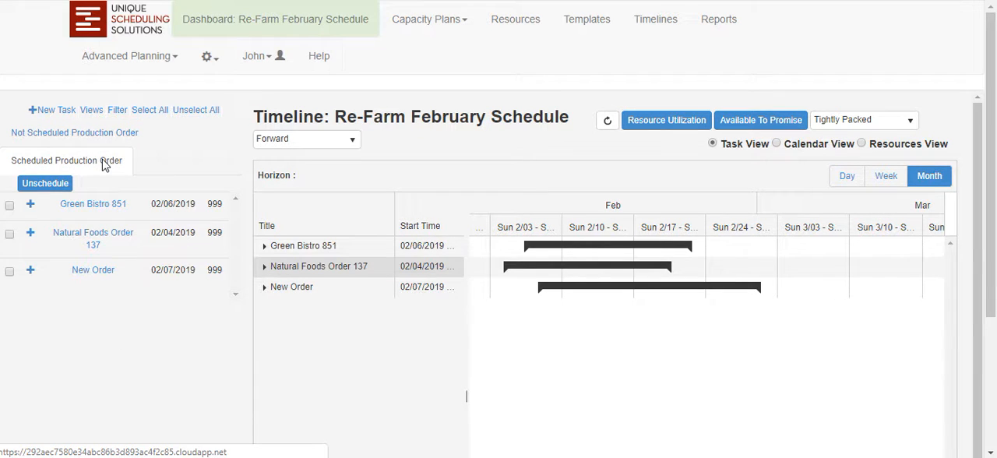
left_click(31, 234)
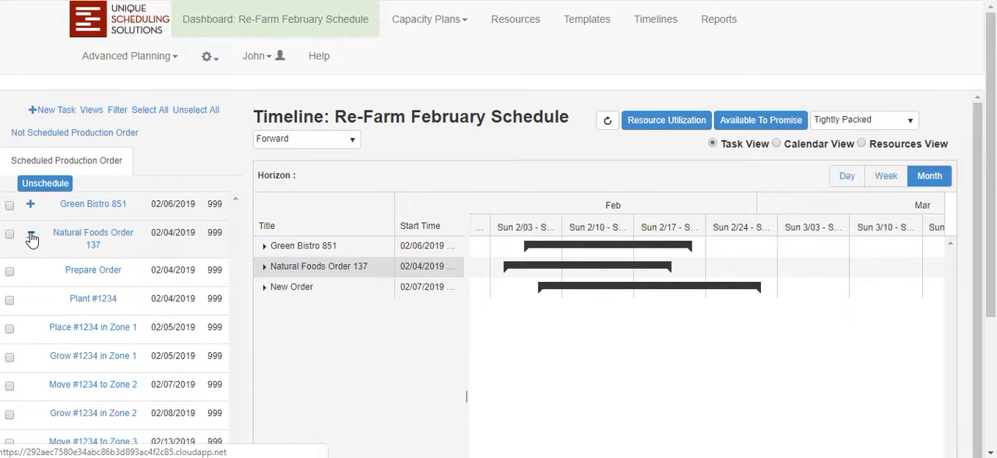
left_click(93, 269)
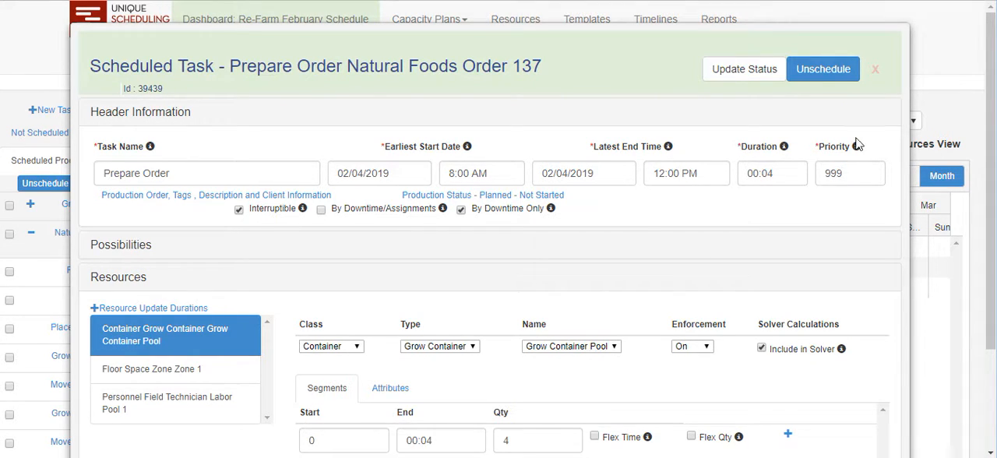
left_click(876, 69)
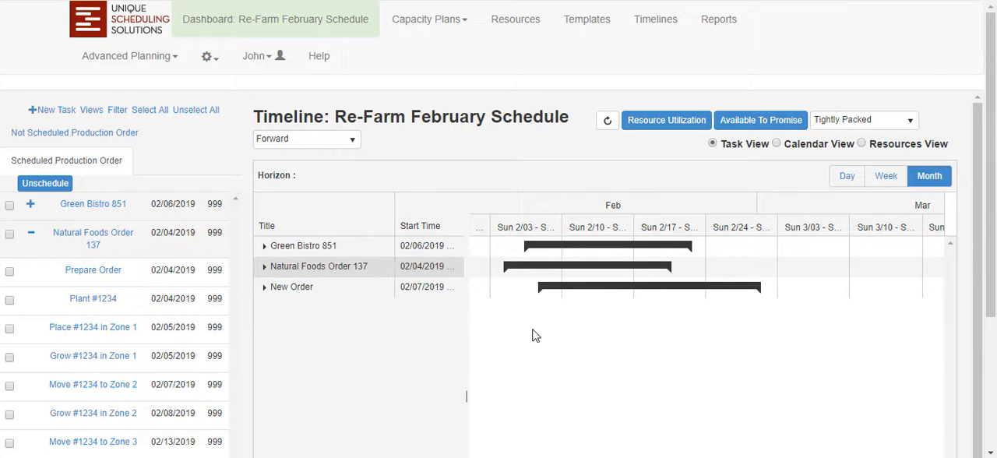
left_click(31, 238)
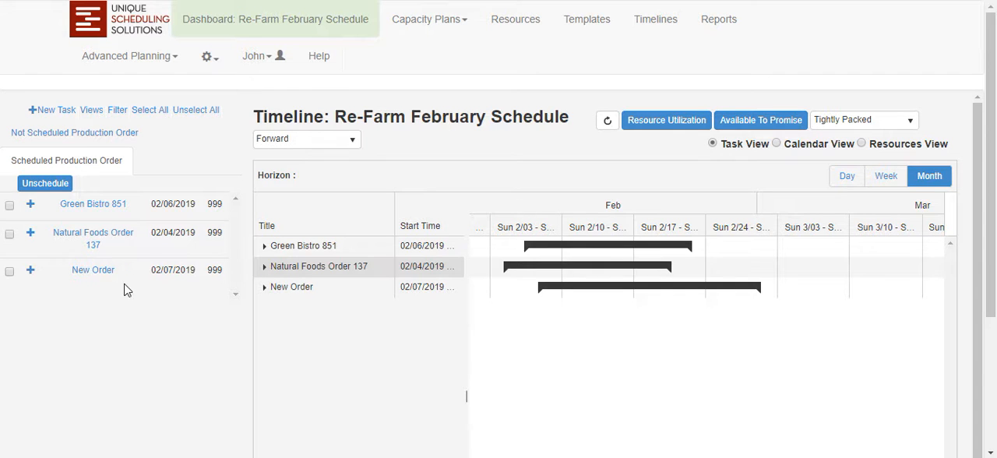
Find scheduling possibilities for New Order's not-scheduled Harvest & Pkg #1234 task, then close the task.
left_click(81, 132)
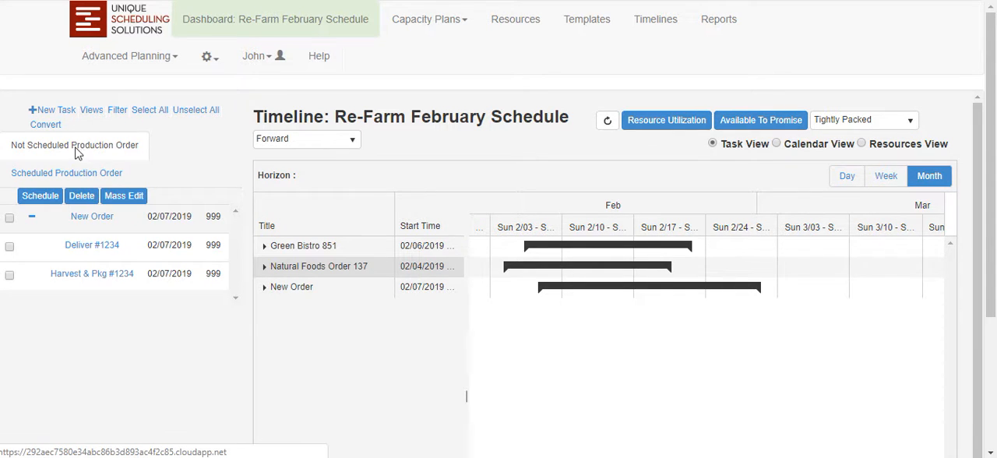
mouse_move(75, 248)
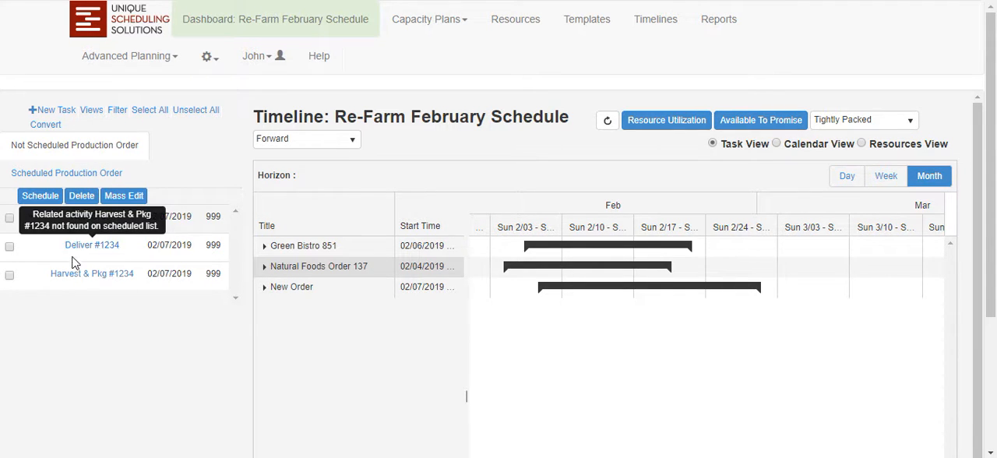
left_click(69, 274)
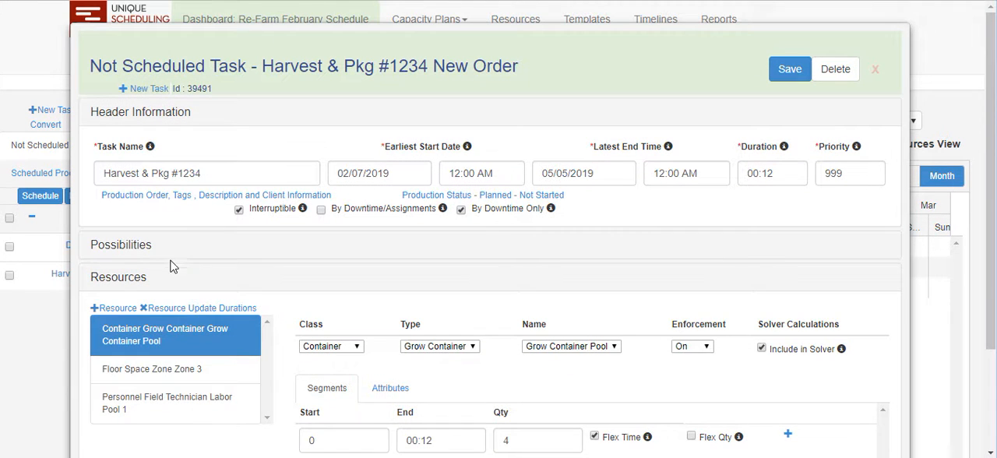
left_click(137, 246)
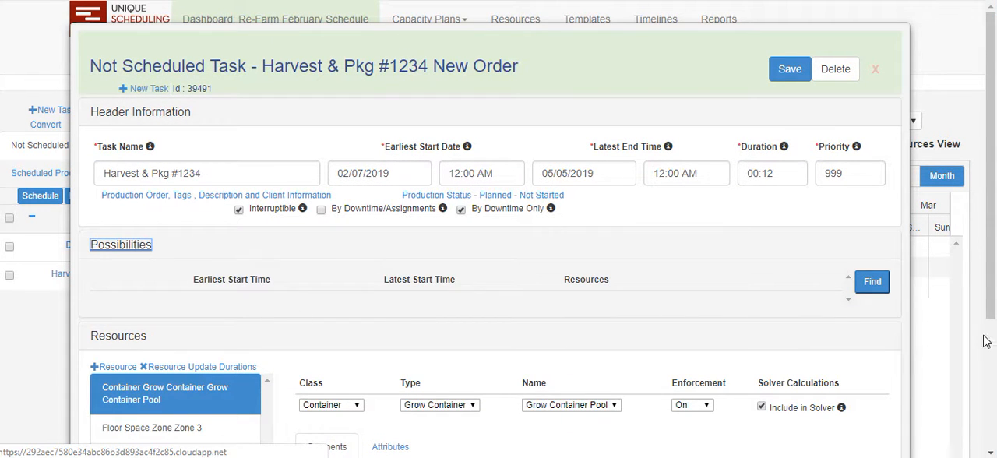
left_click(872, 284)
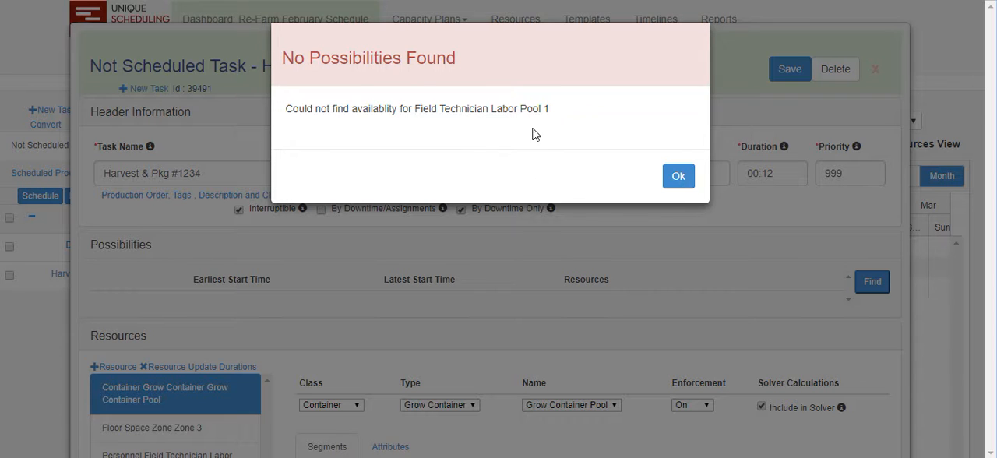
left_click(675, 176)
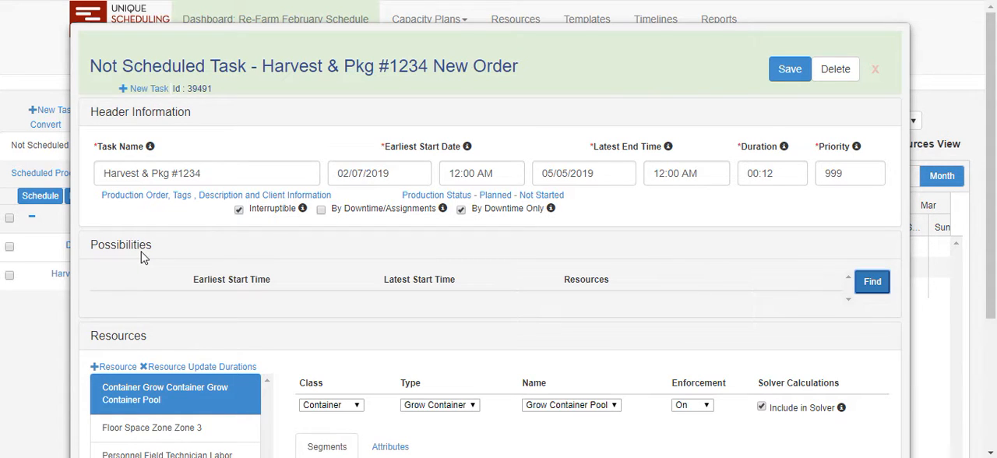
left_click(876, 70)
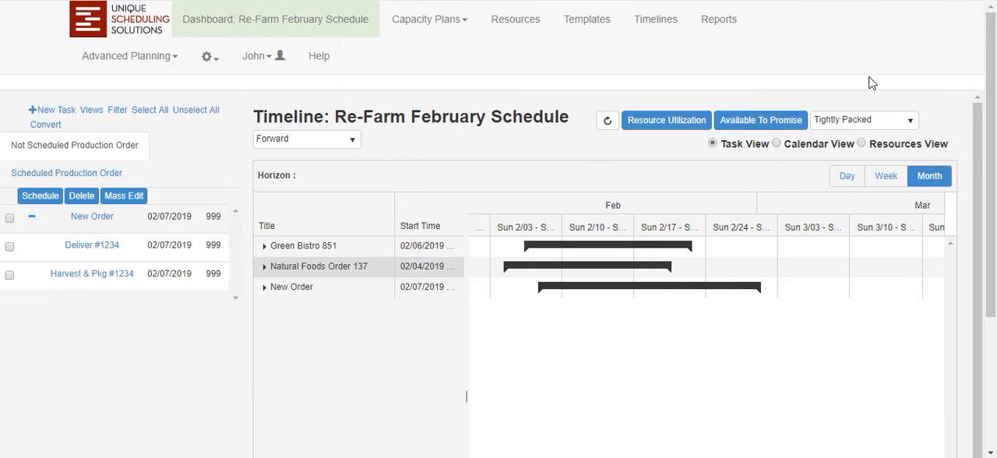